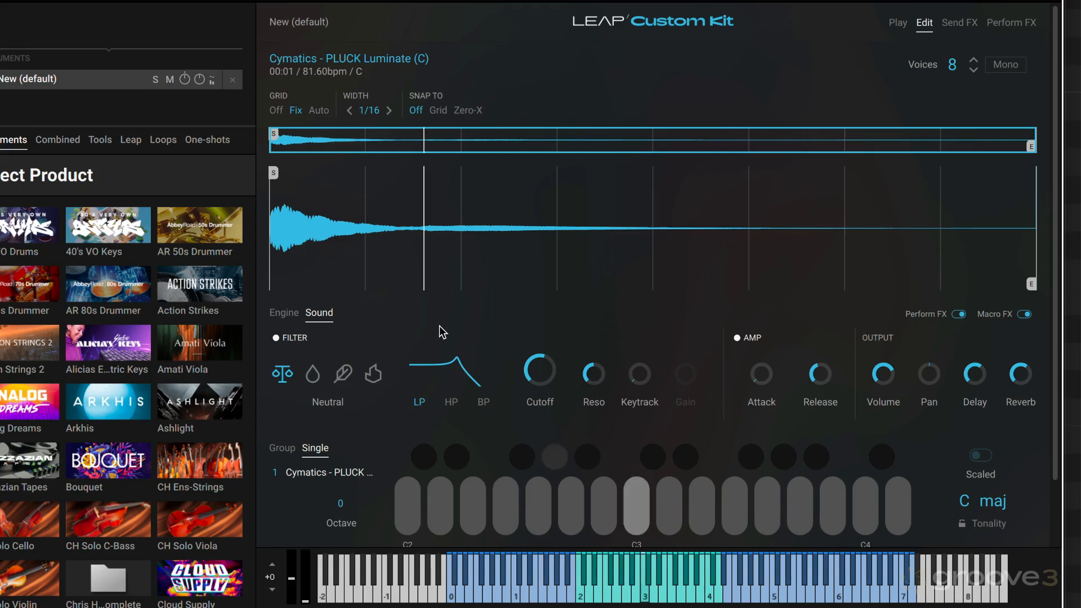
Step: Open the send effects and set the Send A delay time to tempo sync with Straight note values at 1/4
mouse_move(832, 386)
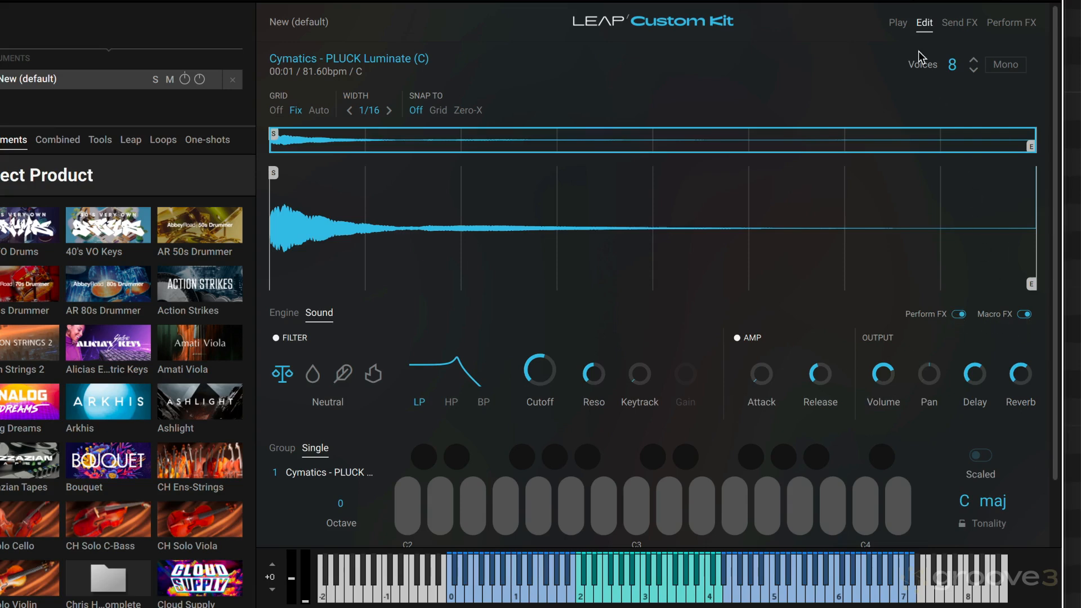
left_click(960, 27)
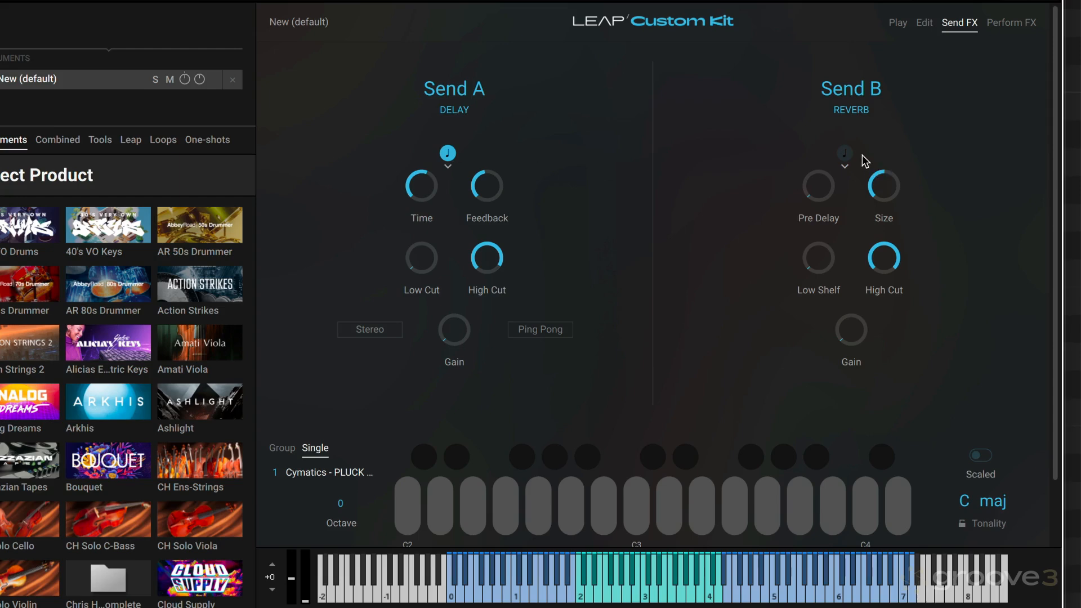
left_click(448, 163)
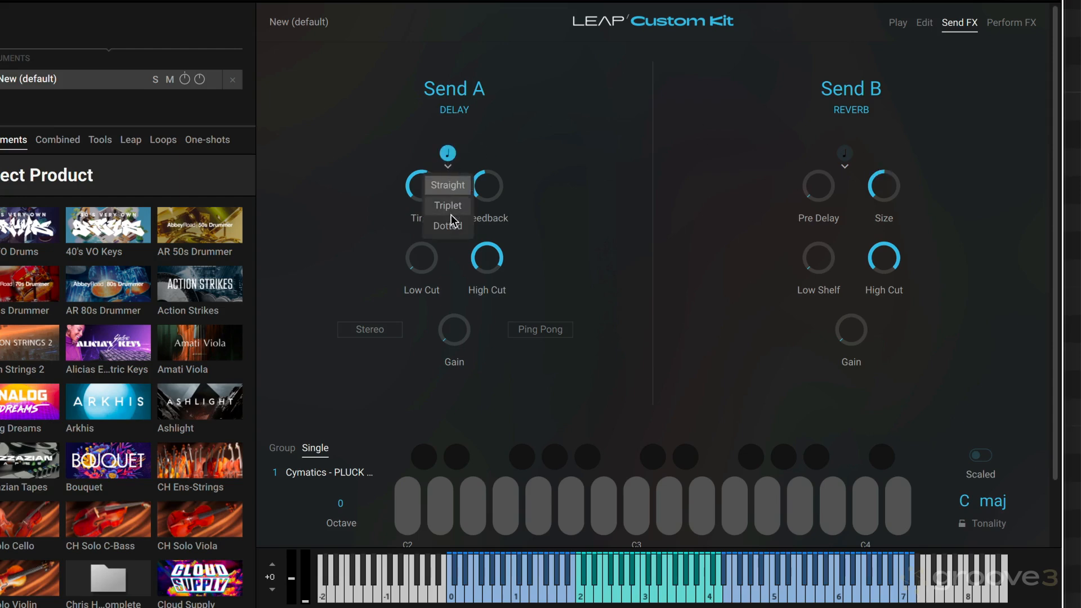
left_click(450, 185)
left_click(448, 155)
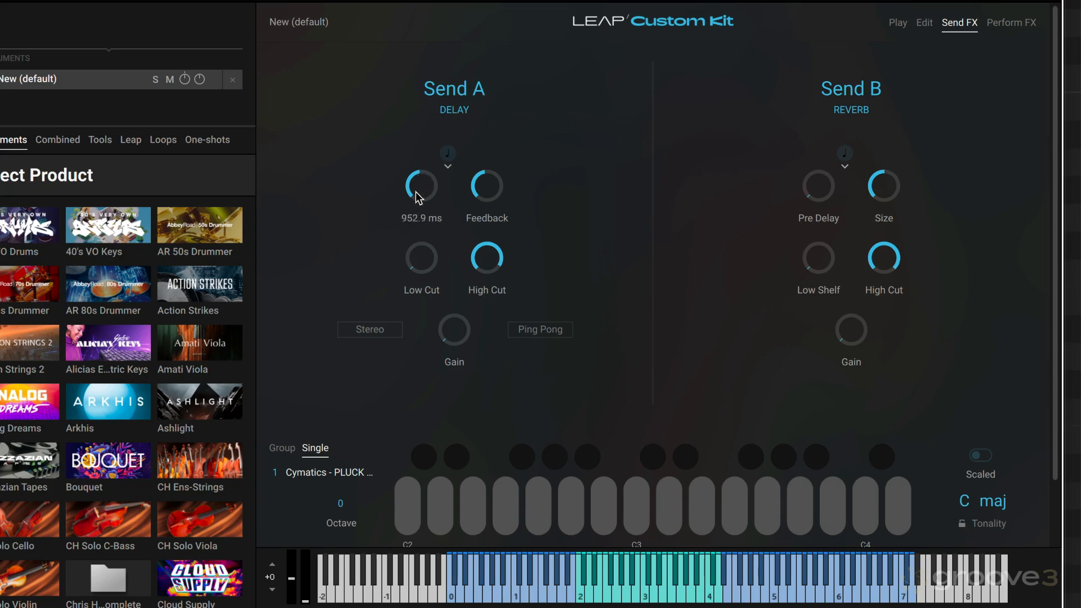
left_click(447, 154)
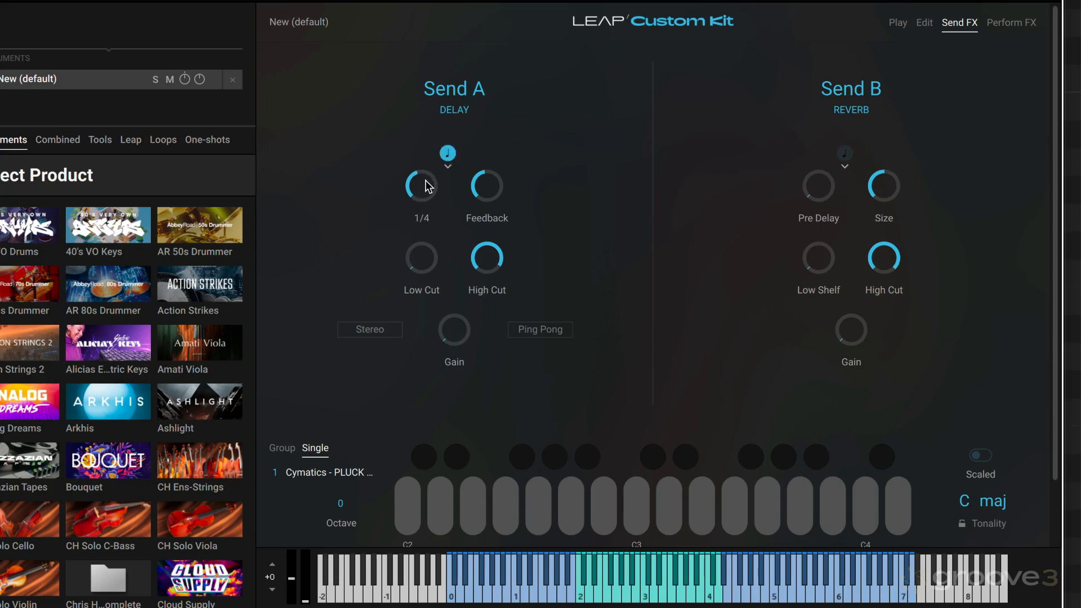
Step: Lower the Send A delay's feedback and raise its low cut slightly
mouse_move(498, 187)
left_click_drag(494, 189, 466, 214)
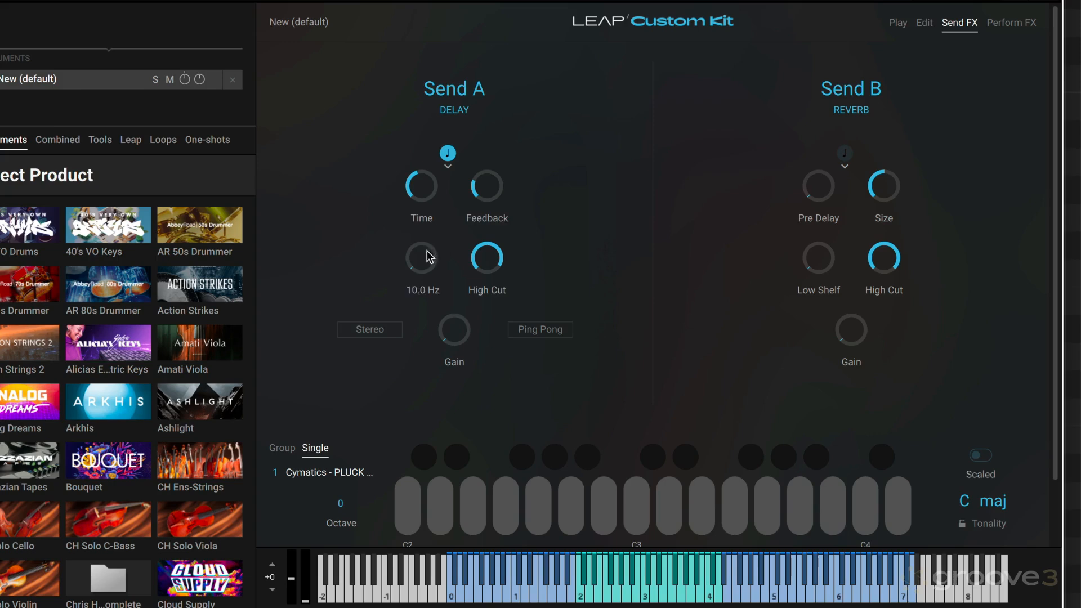
mouse_move(417, 261)
left_mouse_down()
mouse_move(423, 235)
mouse_move(415, 243)
left_mouse_up()
Step: Enable Ping Pong with Stereo off on the Send A delay and raise its gain to about -4.2 dB
left_click(384, 329)
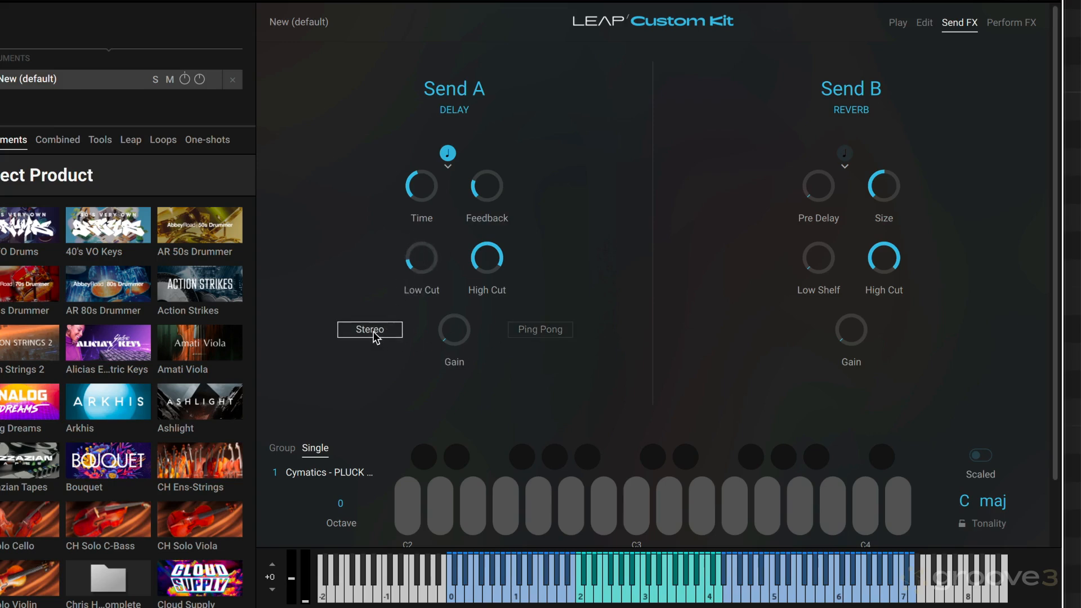
left_click(541, 331)
left_click(384, 331)
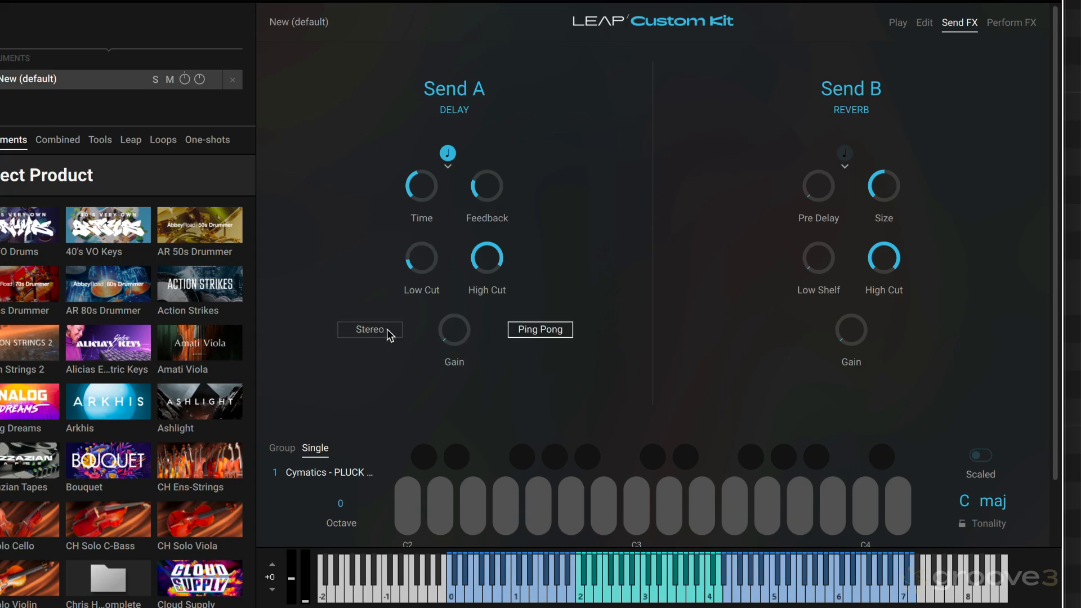
left_click_drag(459, 337, 458, 286)
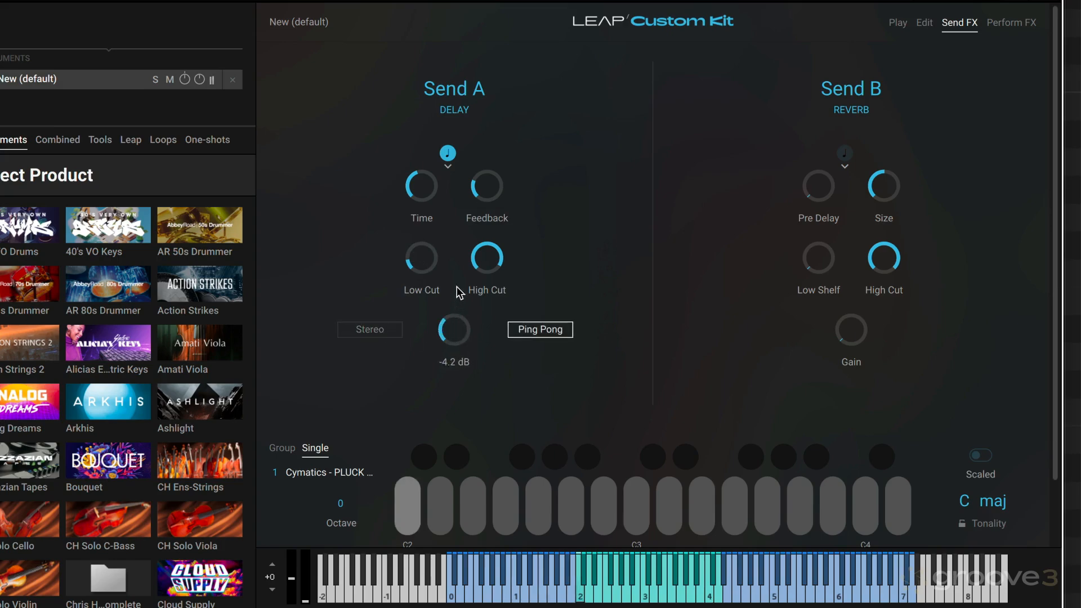
Step: Try Stereo together with Ping Pong on the delay, switch Stereo off again, reduce the feedback further and fine-tune the gain
left_click(374, 330)
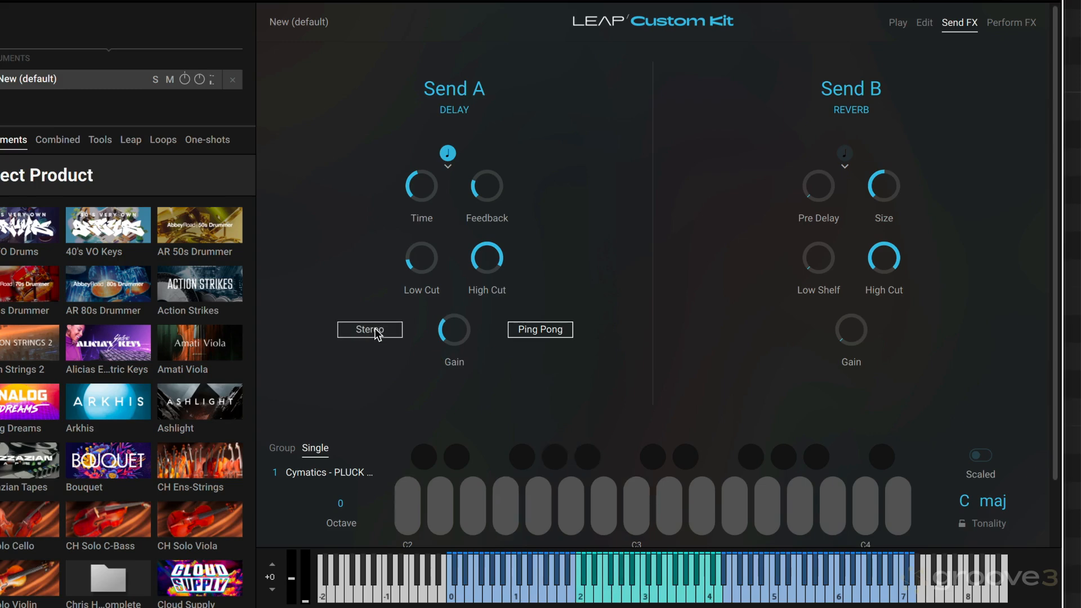
left_click(376, 334)
left_click_drag(478, 185, 474, 190)
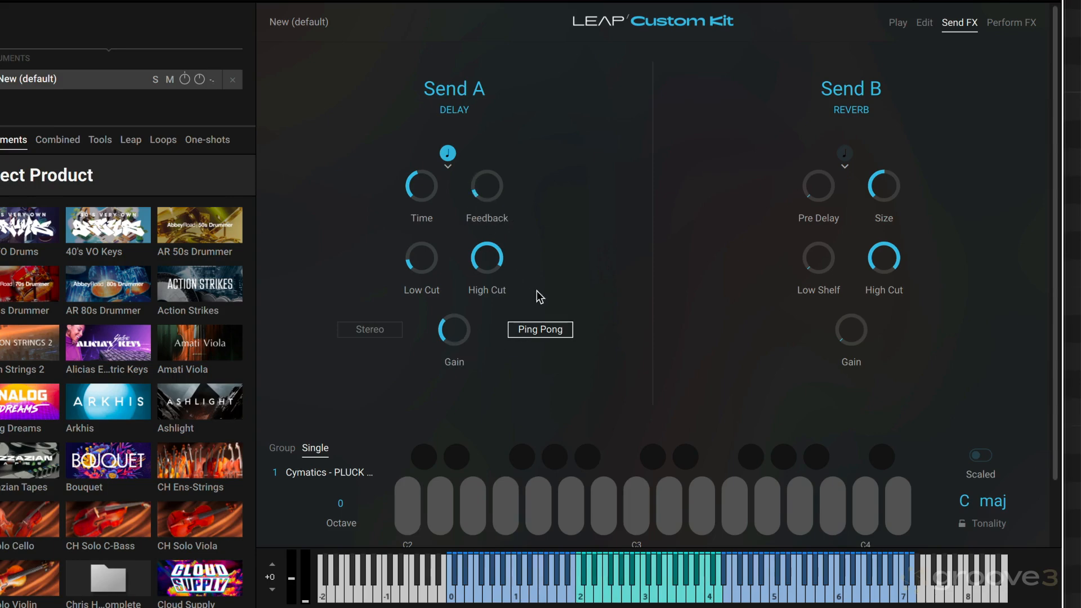
left_click_drag(458, 319, 456, 323)
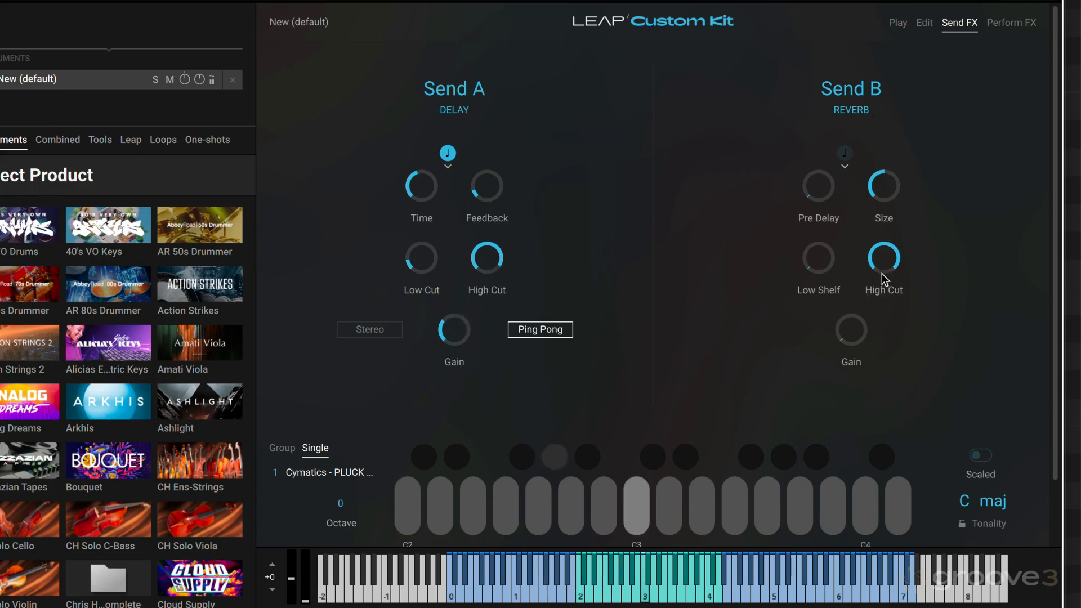
Step: Raise the Send B reverb's gain, pre-delay and low shelf, leaving tempo sync off for the pre-delay
left_click_drag(850, 335, 847, 329)
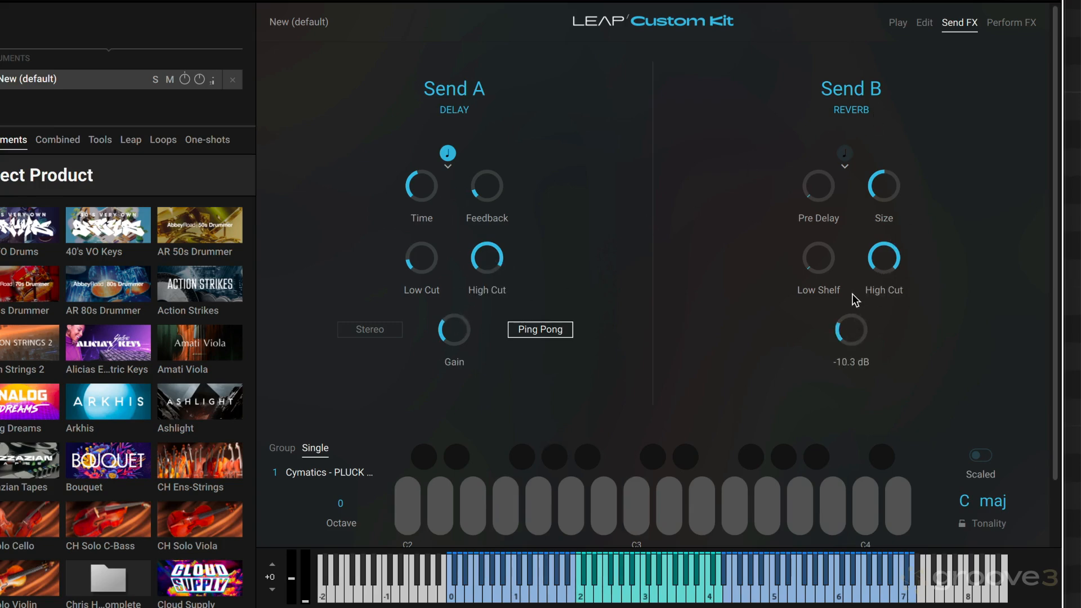
left_click(844, 153)
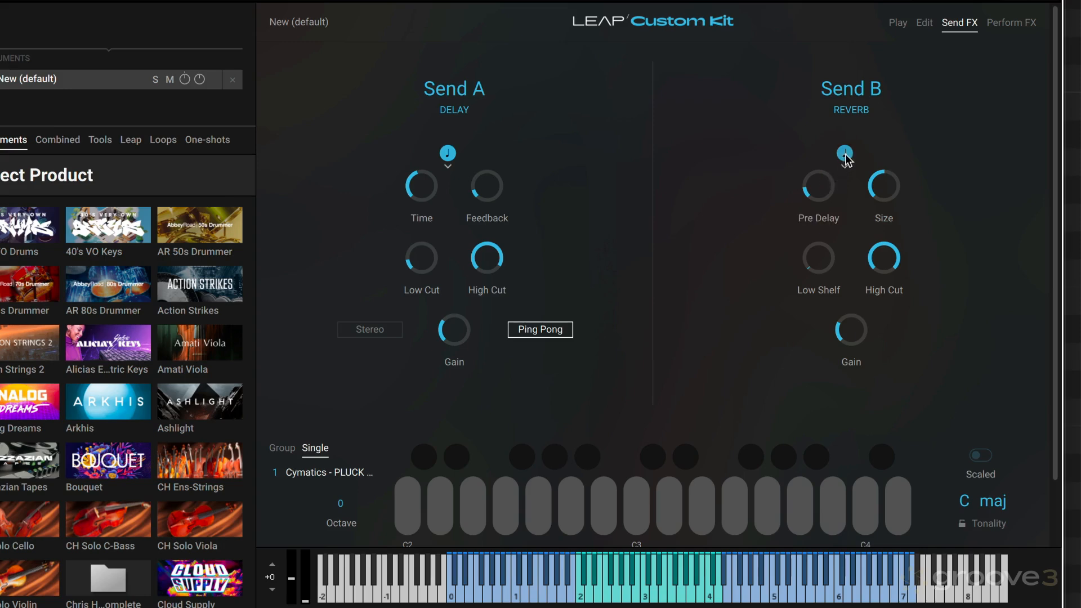
left_click(845, 154)
left_click_drag(816, 253, 818, 234)
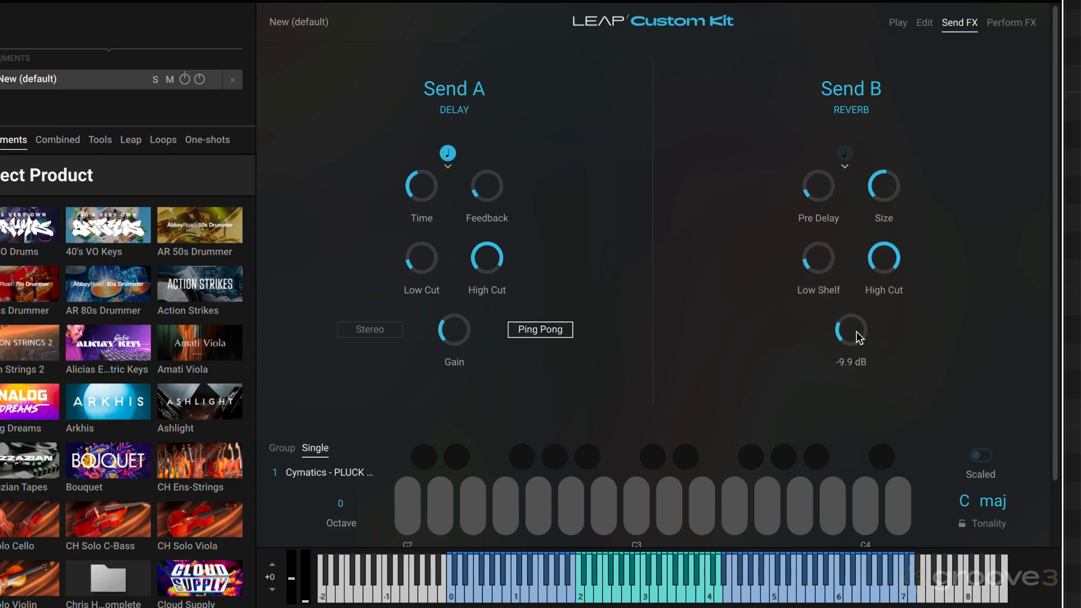
left_click_drag(859, 336, 852, 322)
Step: Return to the Play page and load the Retro Colors macro preset
left_click(924, 21)
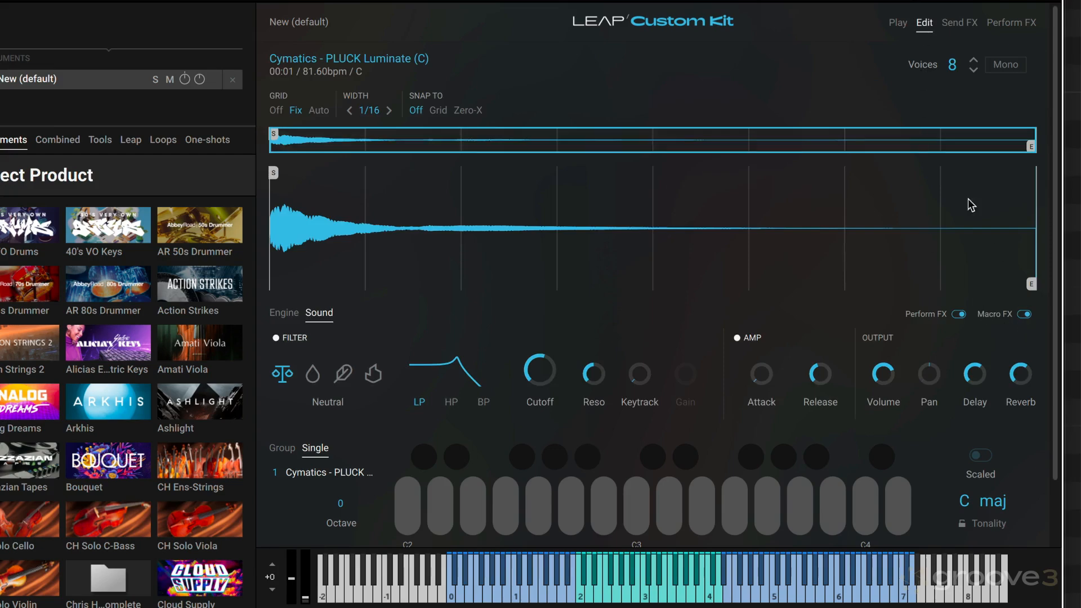
left_click(897, 23)
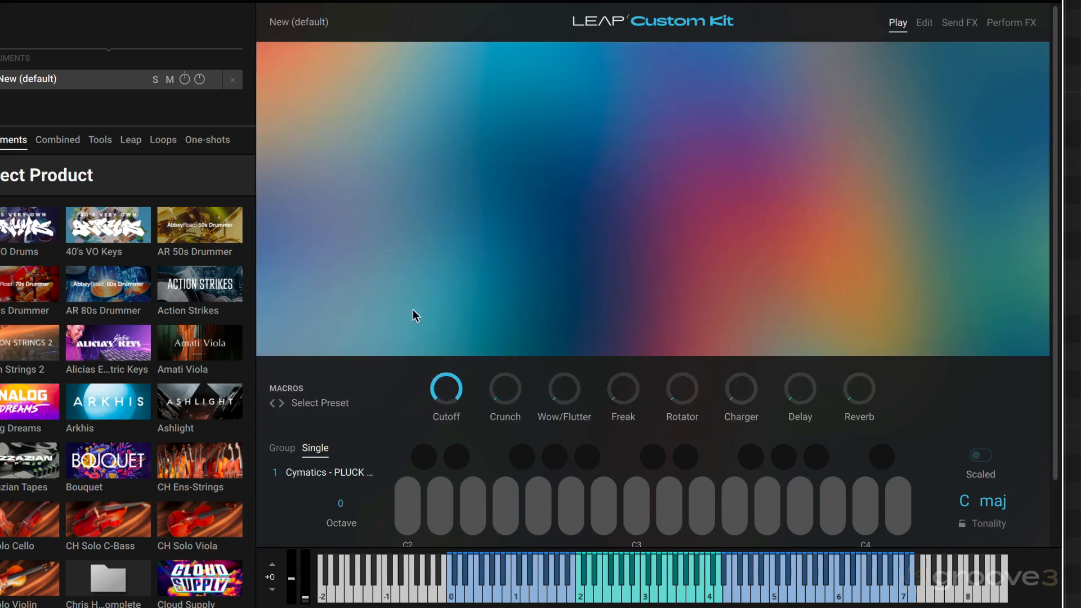
left_click(311, 409)
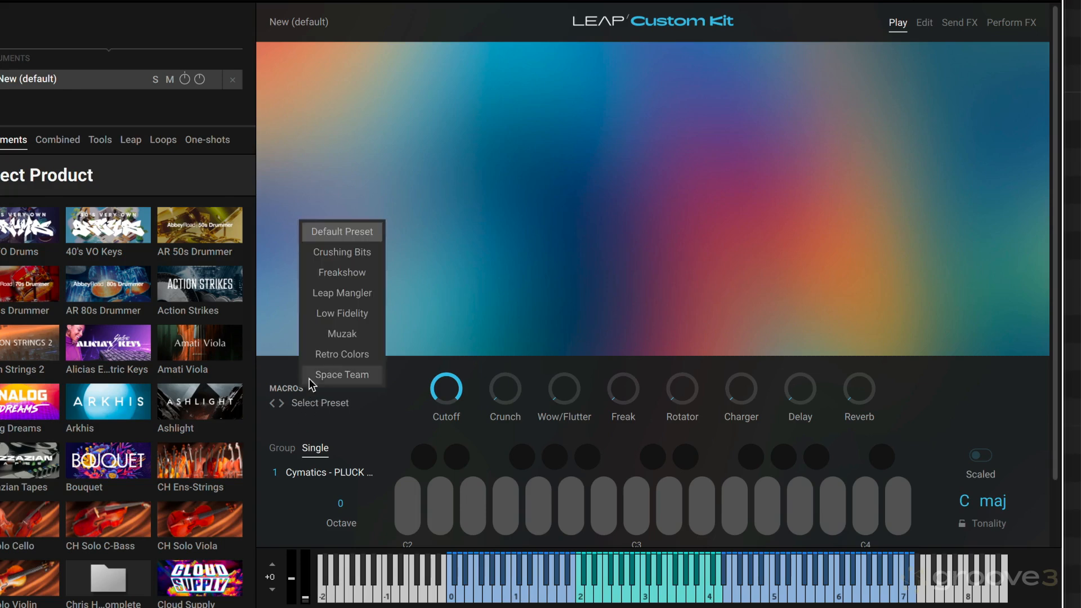
left_click(334, 352)
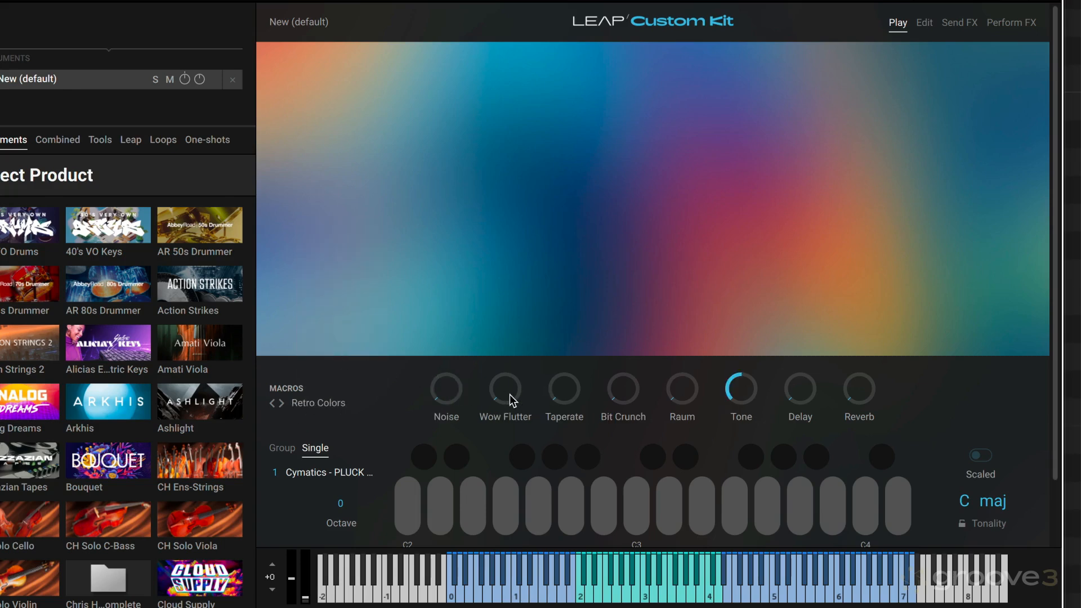
Step: Raise the Wow Flutter, Noise, Delay, Reverb and Taperate macros of the Retro Colors preset
left_click_drag(509, 395, 509, 304)
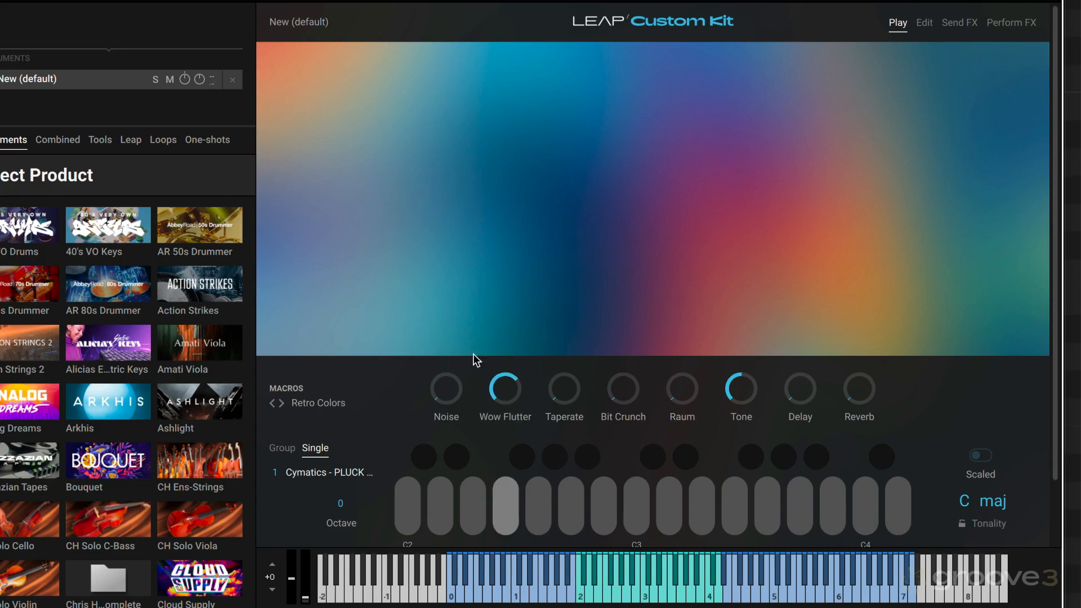
left_click_drag(447, 386, 447, 359)
left_click_drag(811, 391, 806, 355)
left_click_drag(852, 397, 867, 325)
left_click_drag(806, 384, 806, 346)
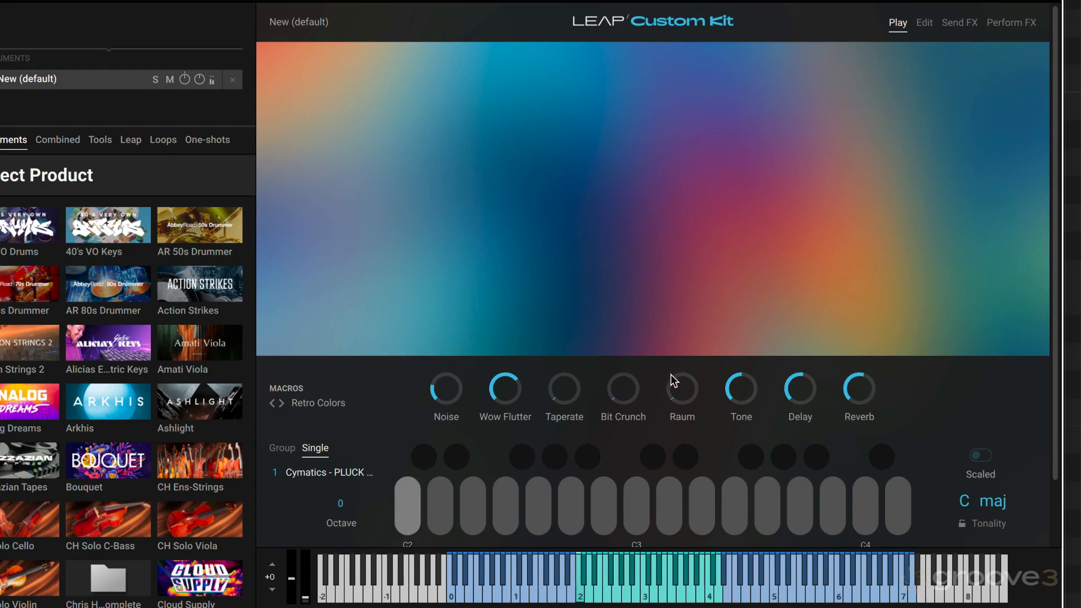
left_click_drag(552, 391, 599, 301)
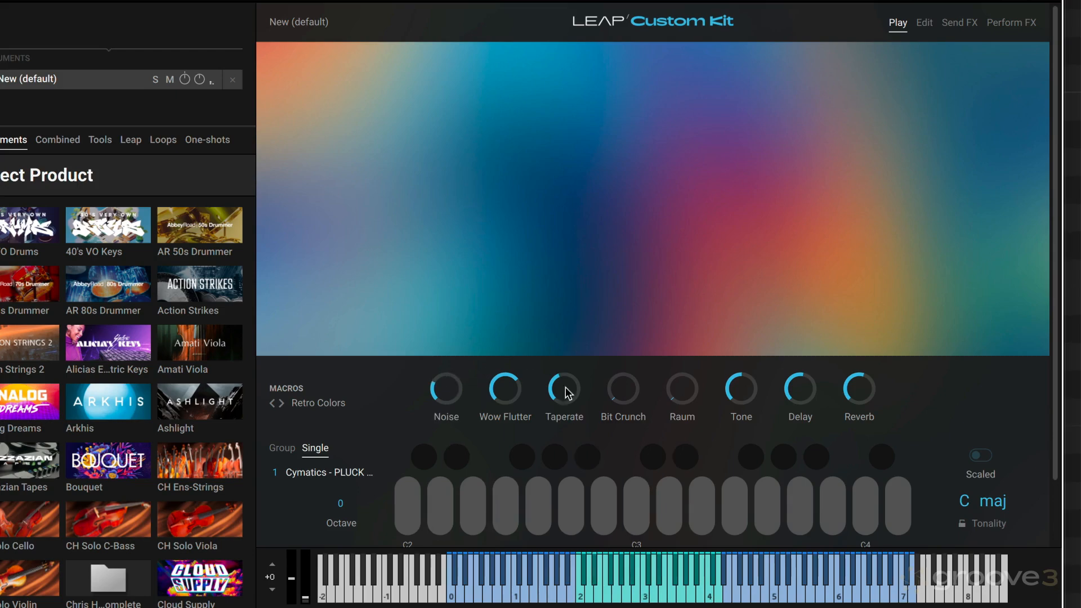
Step: Look over the send effects, the melody loop's filter, amp and output settings, and the macro controls
left_click(959, 23)
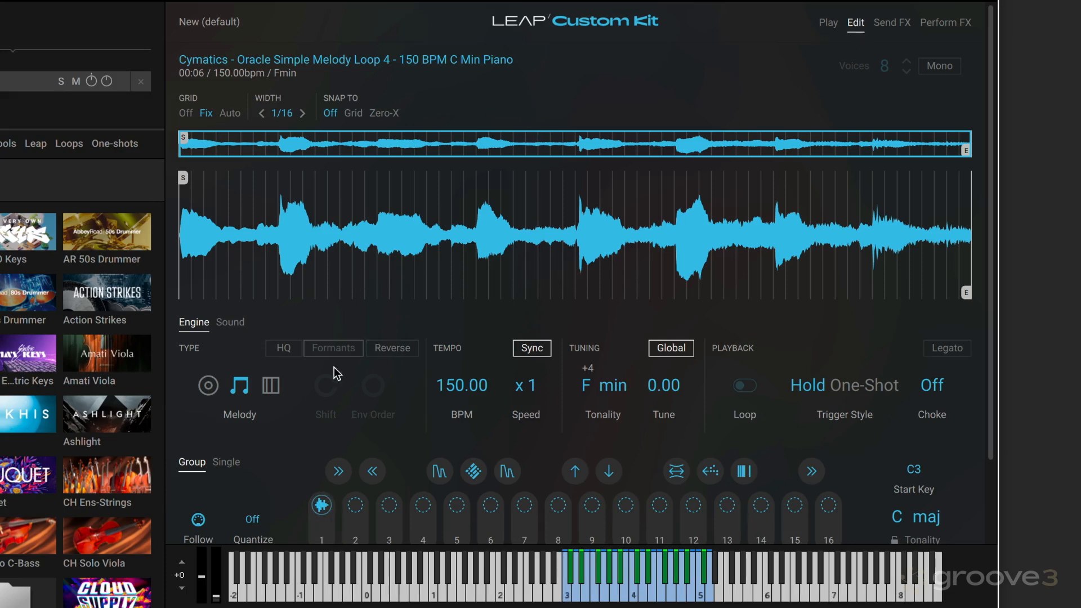
left_click(231, 323)
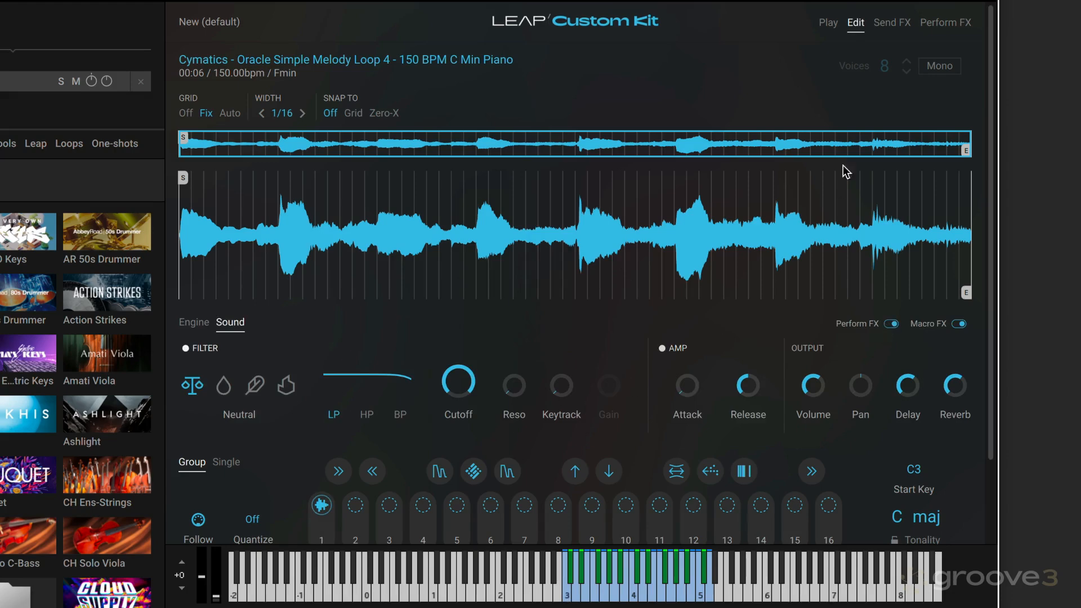
left_click(829, 24)
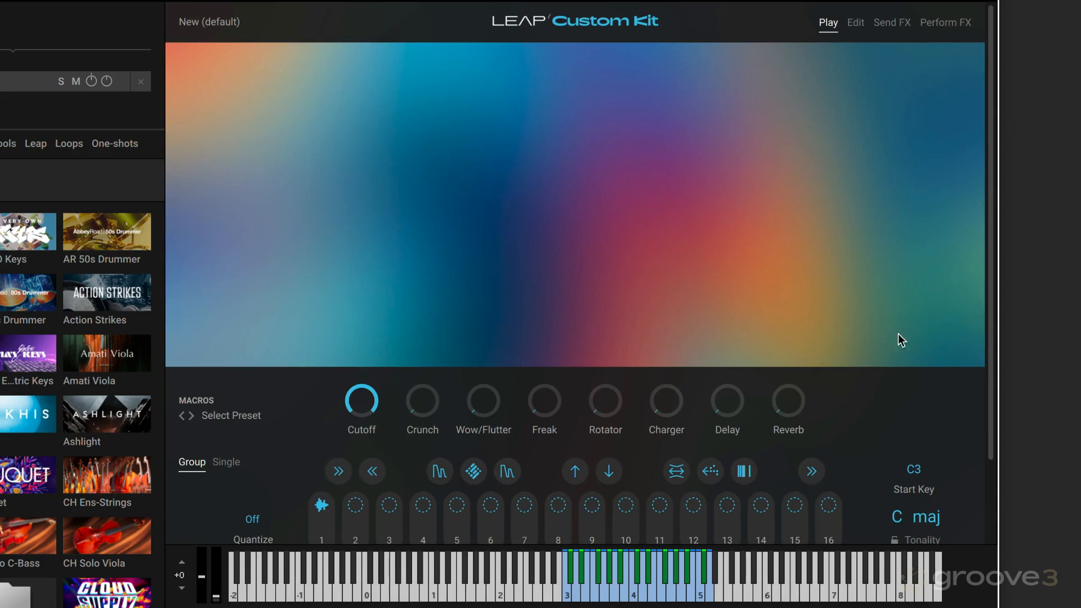
Step: Open the performance effects and choose Gater as the effect in the third slot
left_click(951, 27)
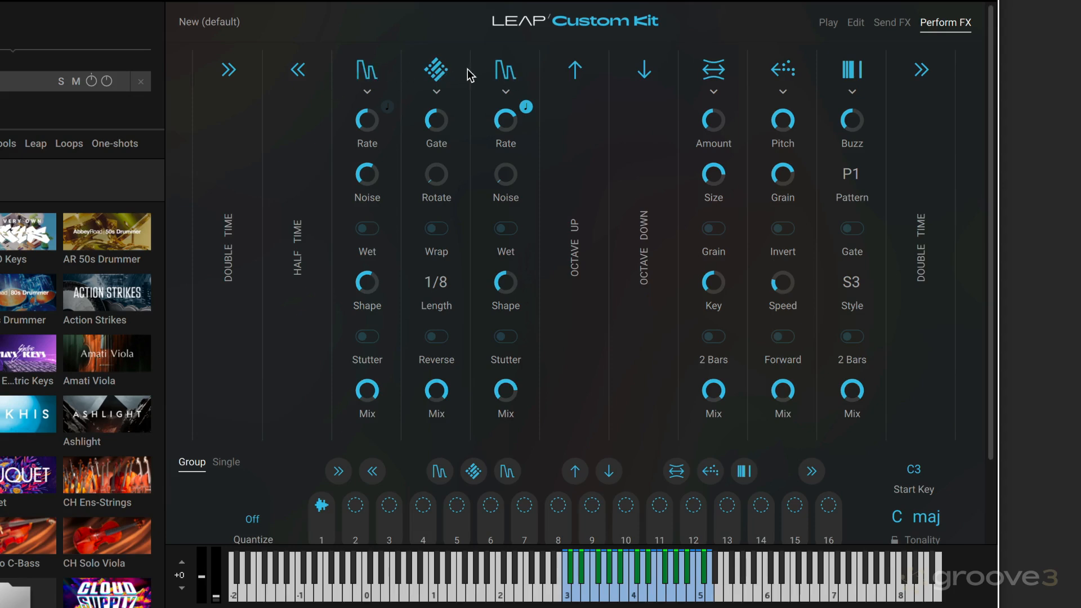
left_click(367, 92)
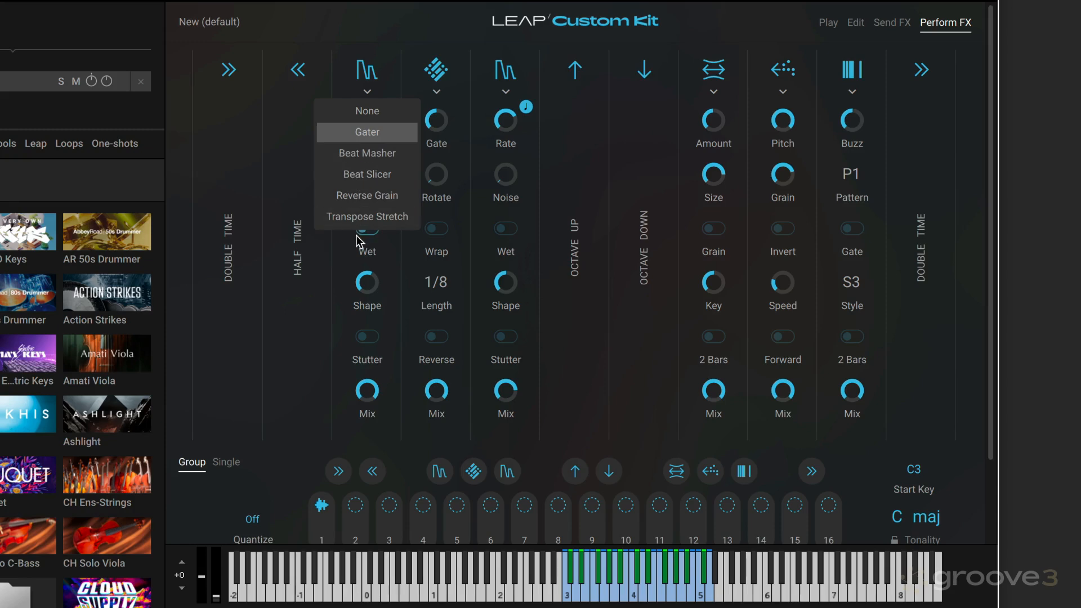
left_click(369, 133)
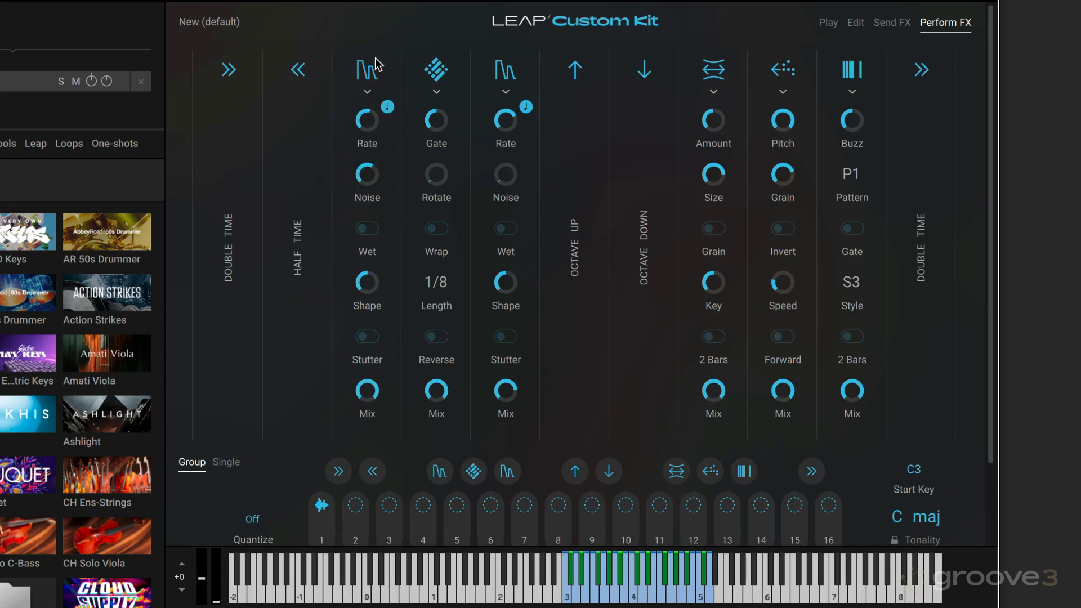
Step: Bypass the first gater and the effect beside it, and switch both back on
left_click(367, 72)
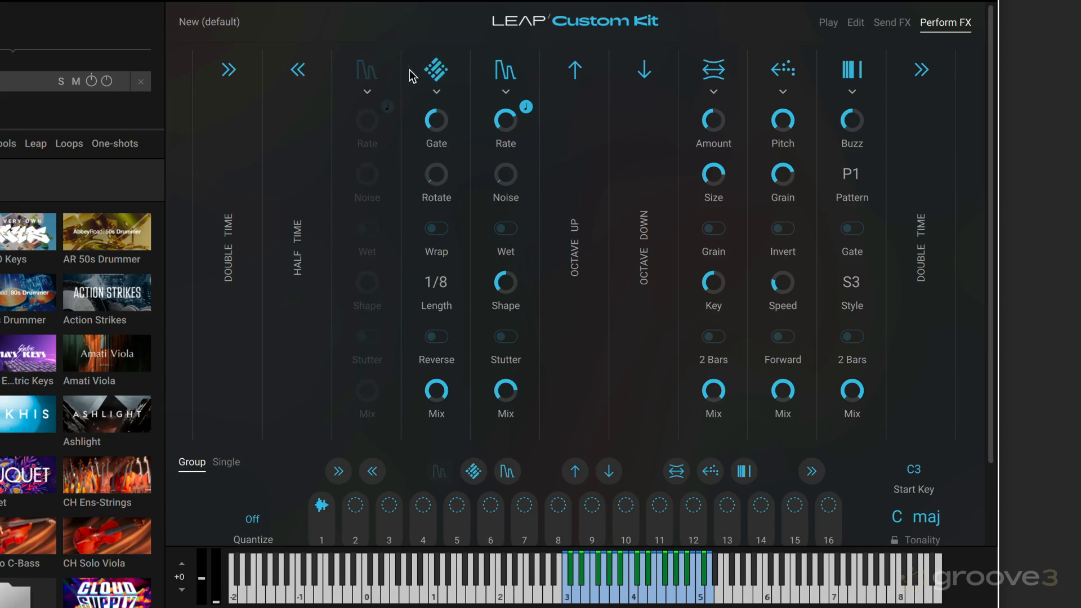
left_click(434, 69)
left_click(434, 68)
left_click(361, 73)
Step: Compare the first gater's rate with tempo sync off and on, and set it to a synced 1/16
mouse_move(369, 128)
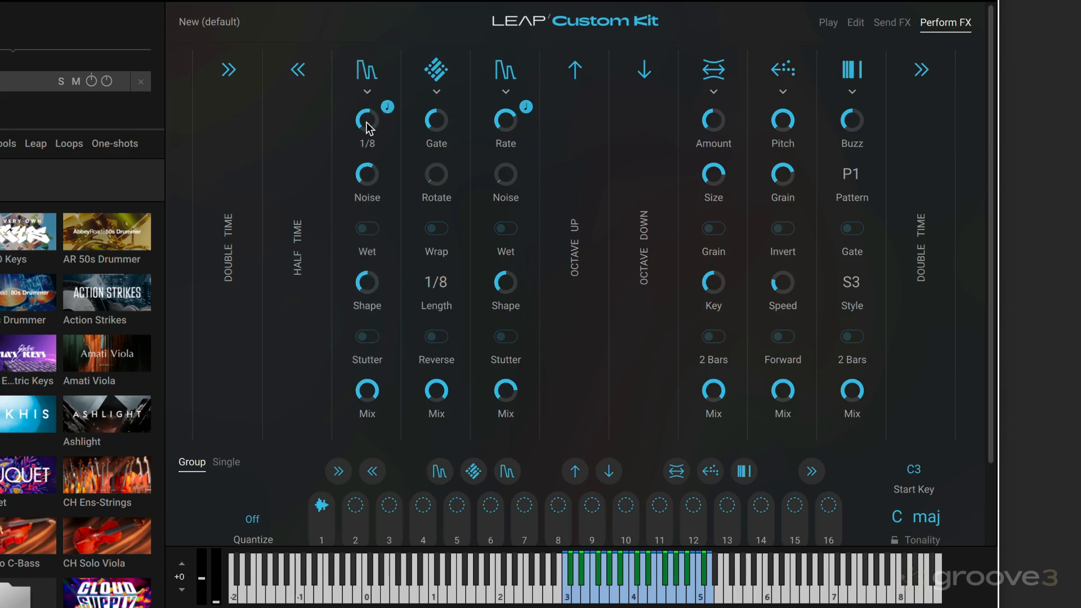
left_click(387, 107)
left_click(387, 107)
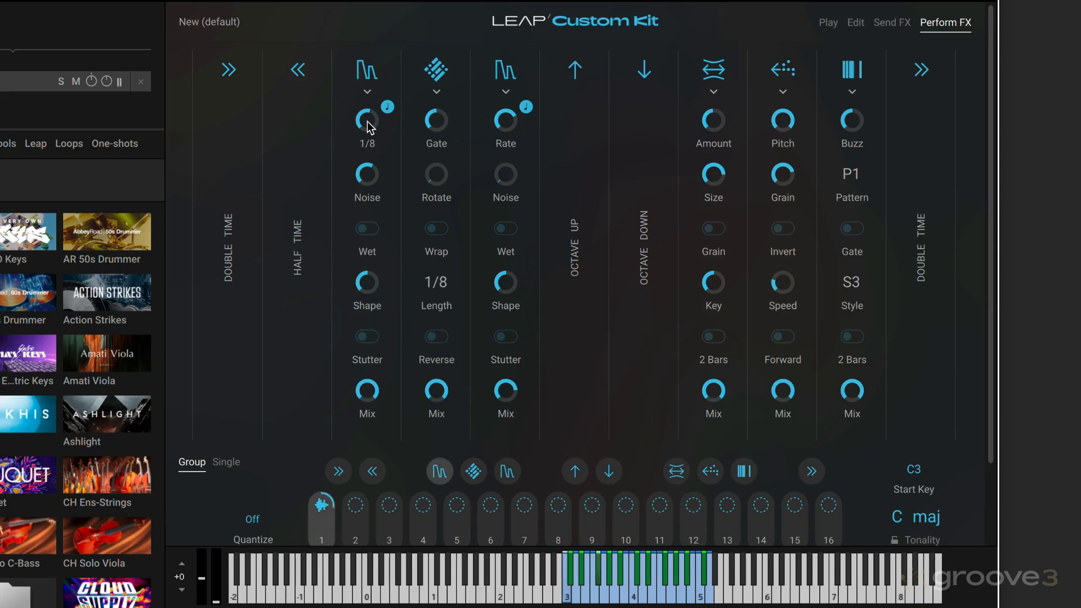
left_click(387, 107)
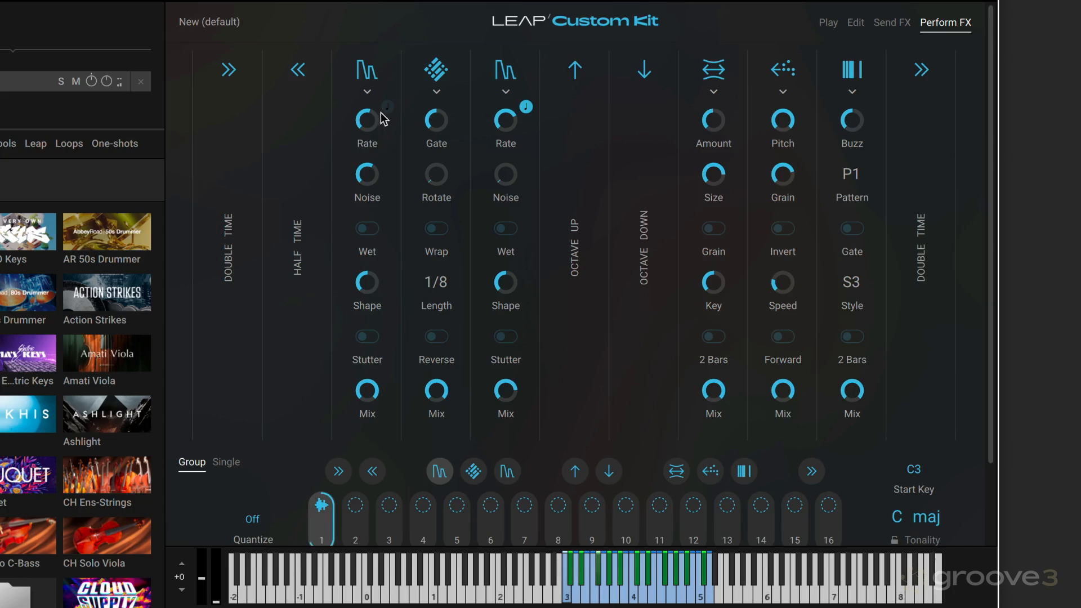
left_click(388, 107)
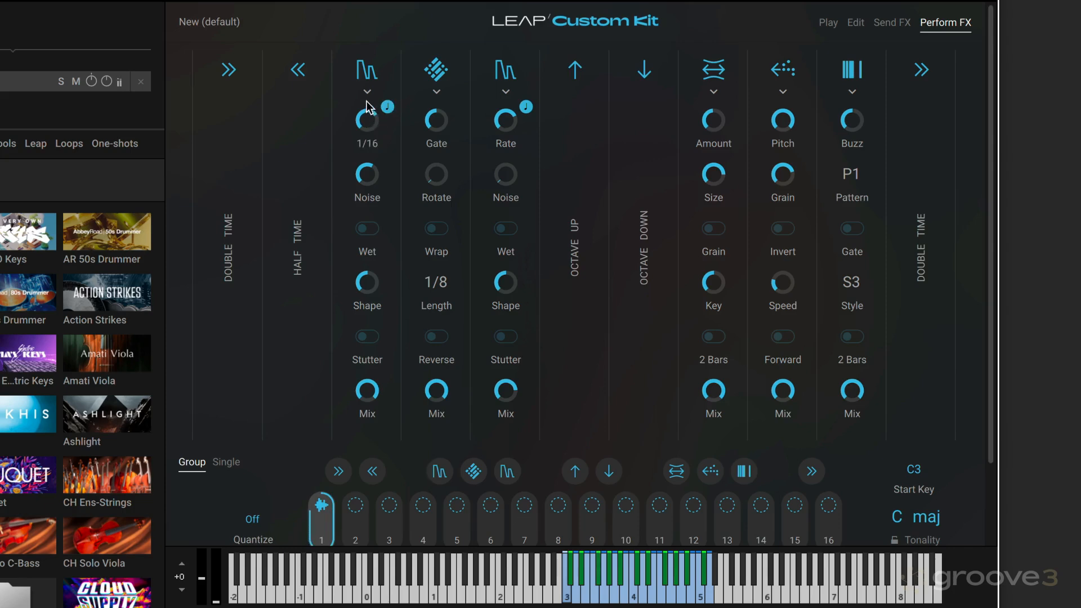
Step: Raise the first gater's noise amount and turn on its Wet option
mouse_move(369, 171)
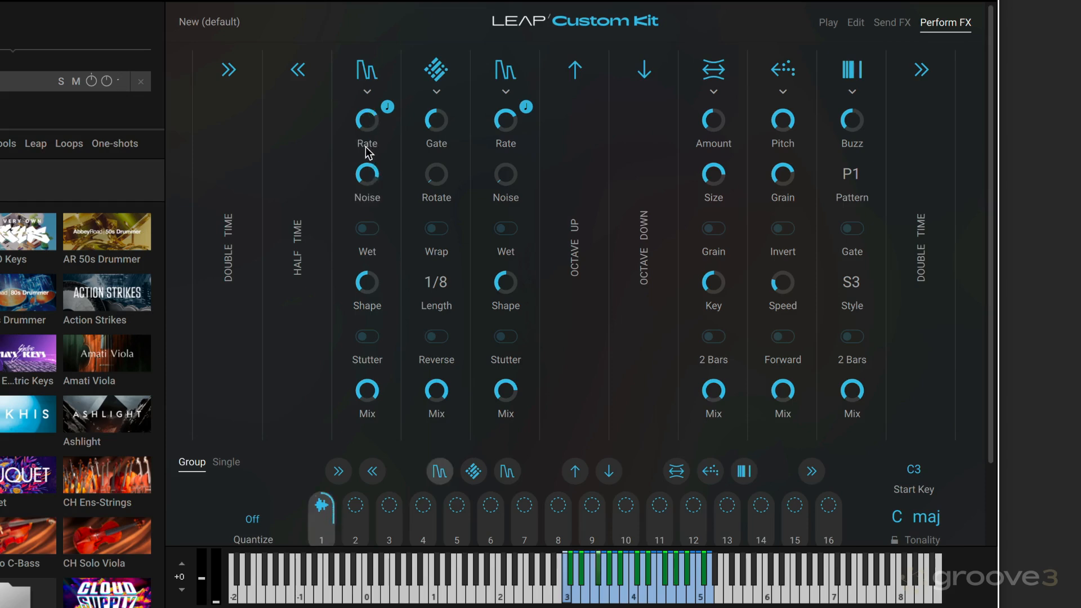
left_click(367, 228)
mouse_move(373, 179)
left_click_drag(369, 175, 369, 149)
left_click(367, 228)
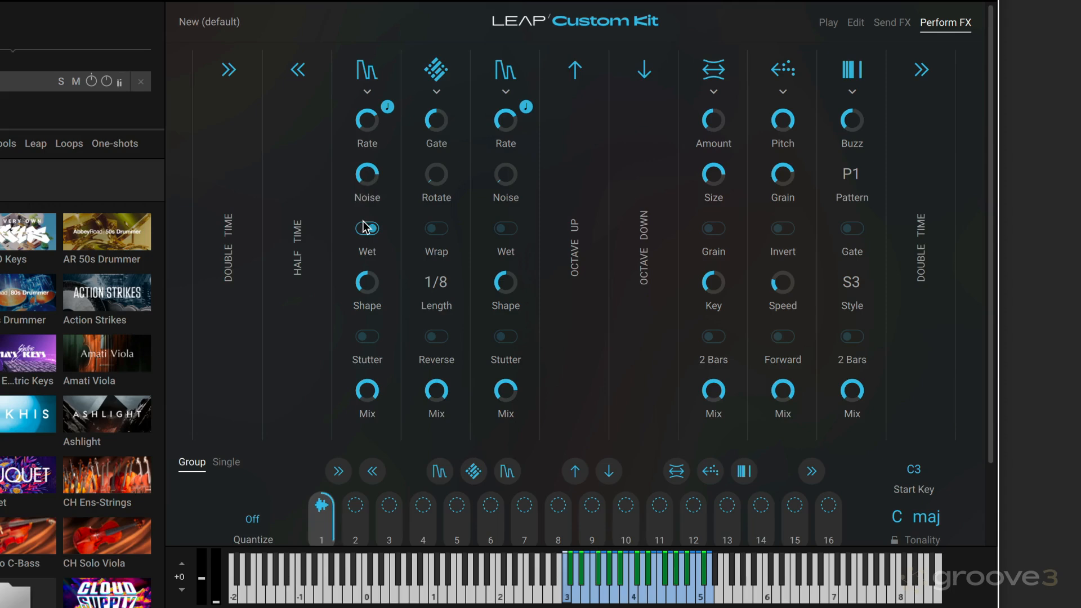
Step: Switch the first gater from Wet to Stutter, and sweep its mix down to 44.2 % and back to full
mouse_move(382, 279)
left_mouse_down()
mouse_move(365, 289)
mouse_move(366, 304)
mouse_move(366, 219)
mouse_move(366, 290)
left_mouse_up()
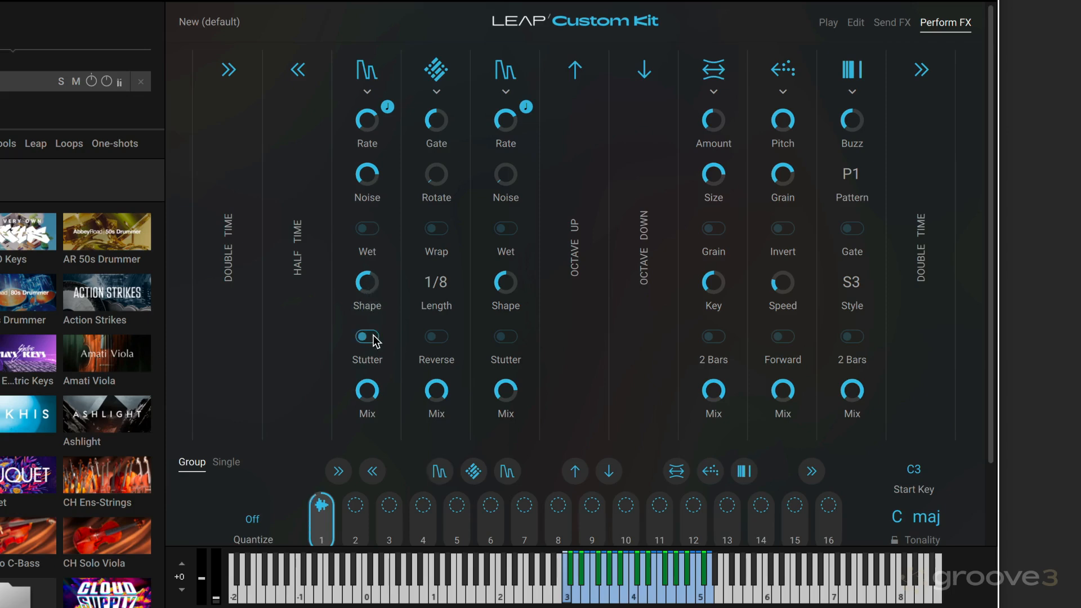
left_click(372, 337)
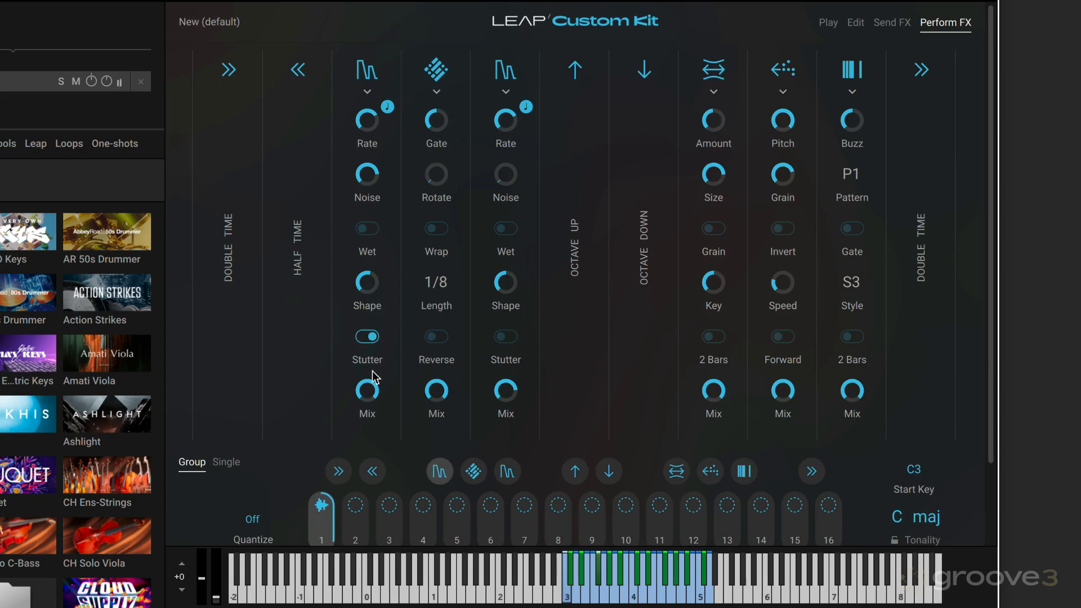
left_click_drag(367, 391, 345, 441)
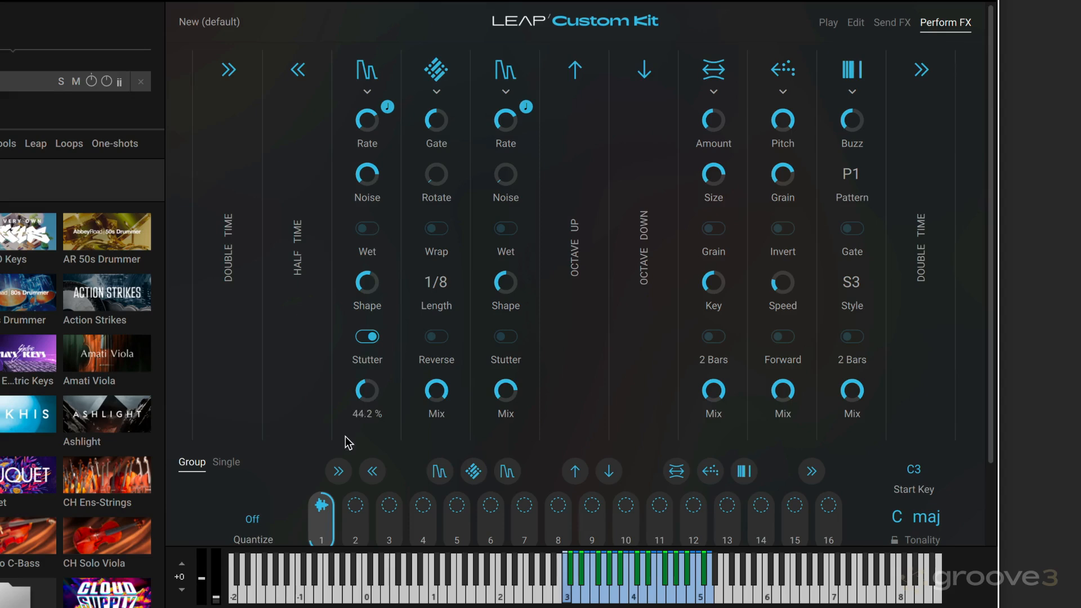
left_click_drag(371, 394, 366, 338)
Step: Set the first gater's rate to a synced 1/8, and compare Stutter on and off, leaving it off
left_click_drag(374, 119, 365, 134)
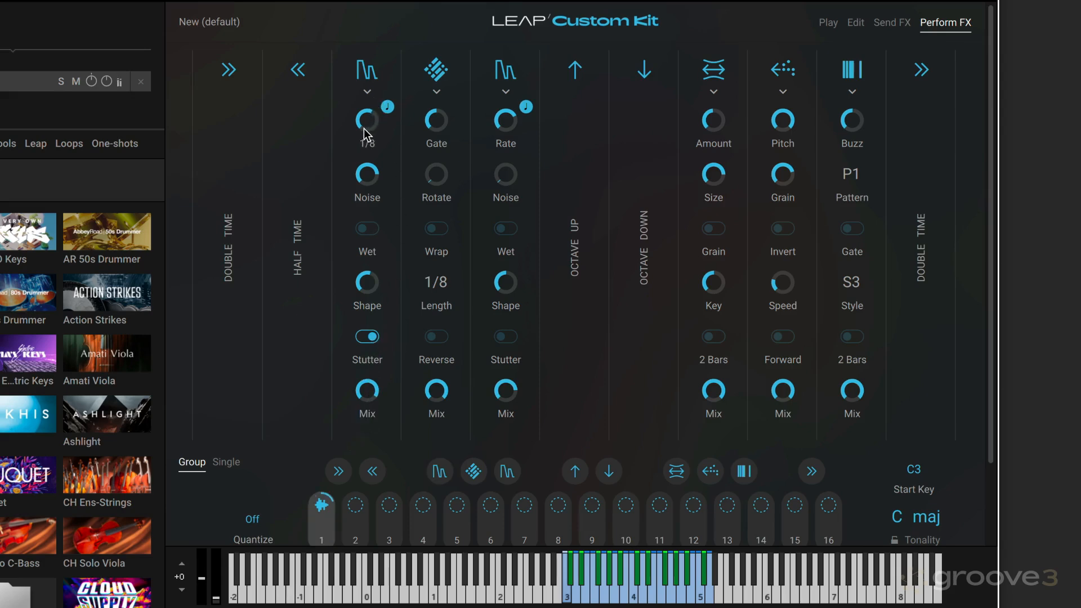
left_click(370, 338)
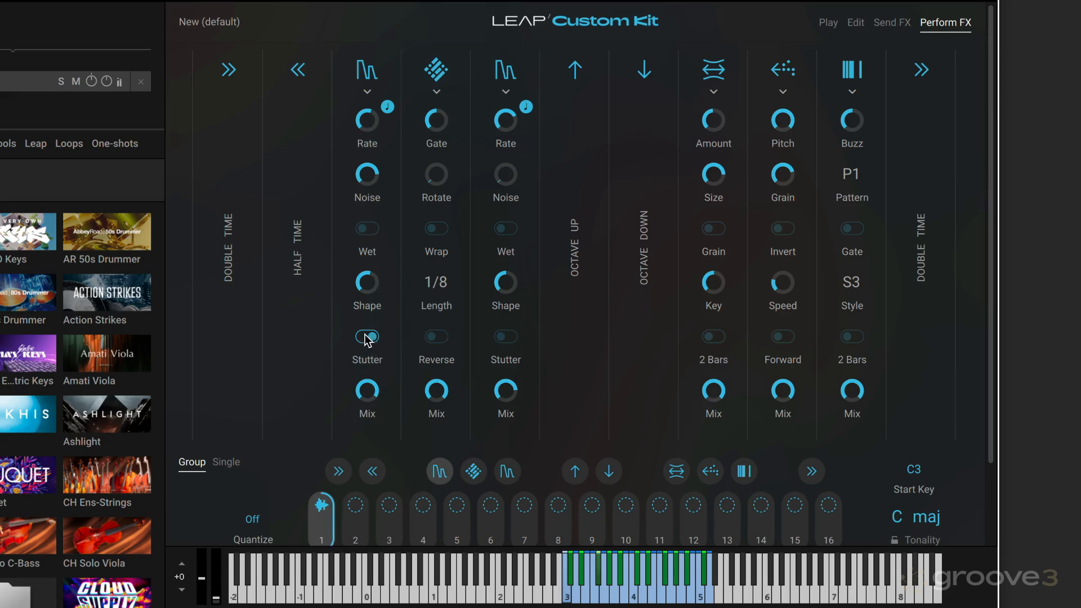
mouse_move(368, 286)
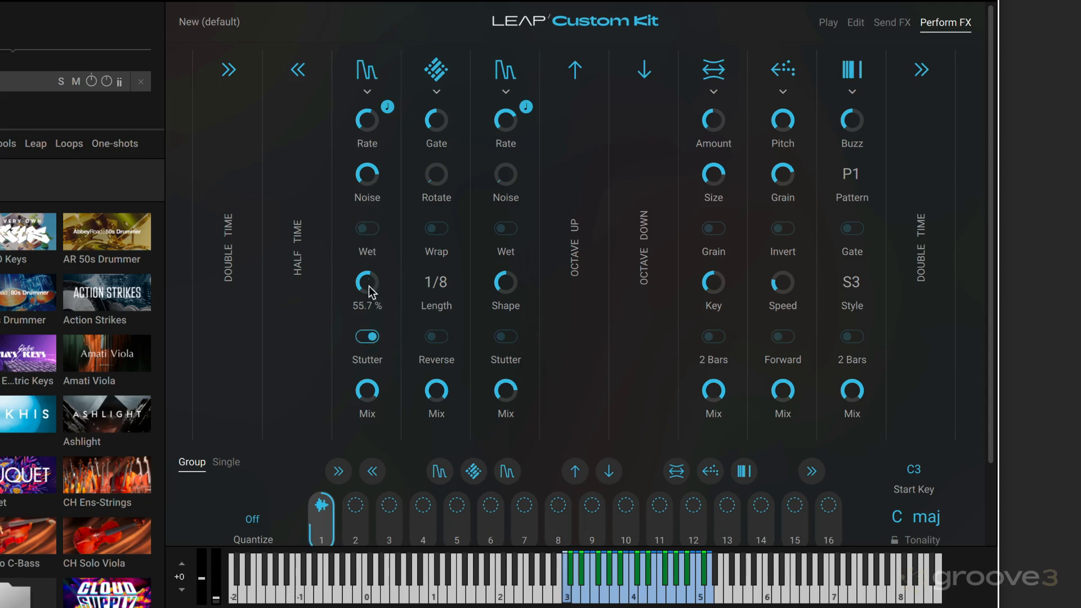
left_click(367, 338)
mouse_move(372, 128)
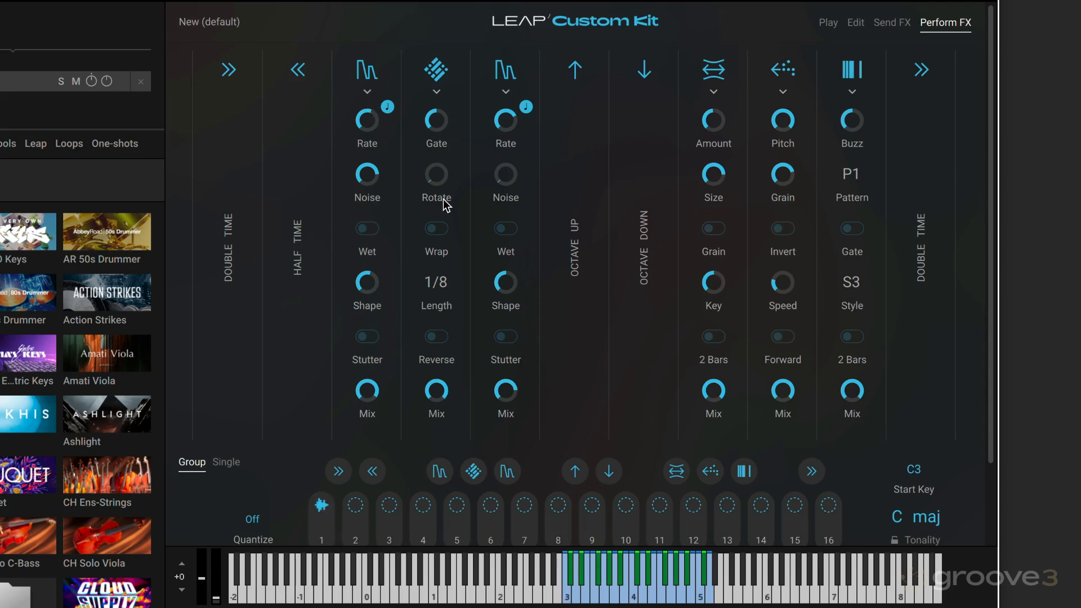
Step: View the effect choices of the Beat Masher slot, and bypass Beat Masher and switch it back on
left_click(436, 92)
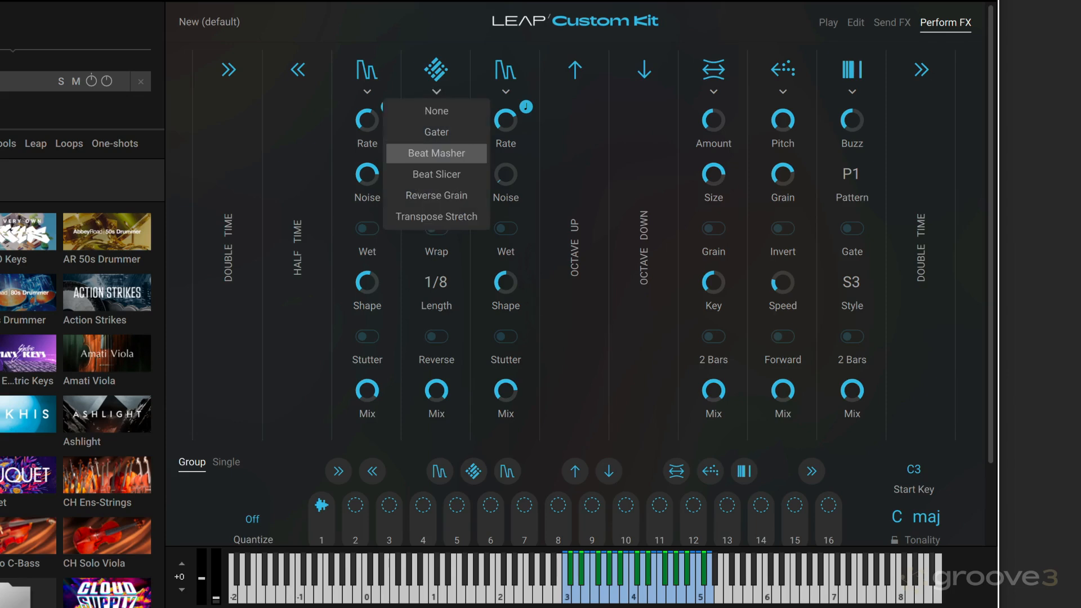
left_click(439, 71)
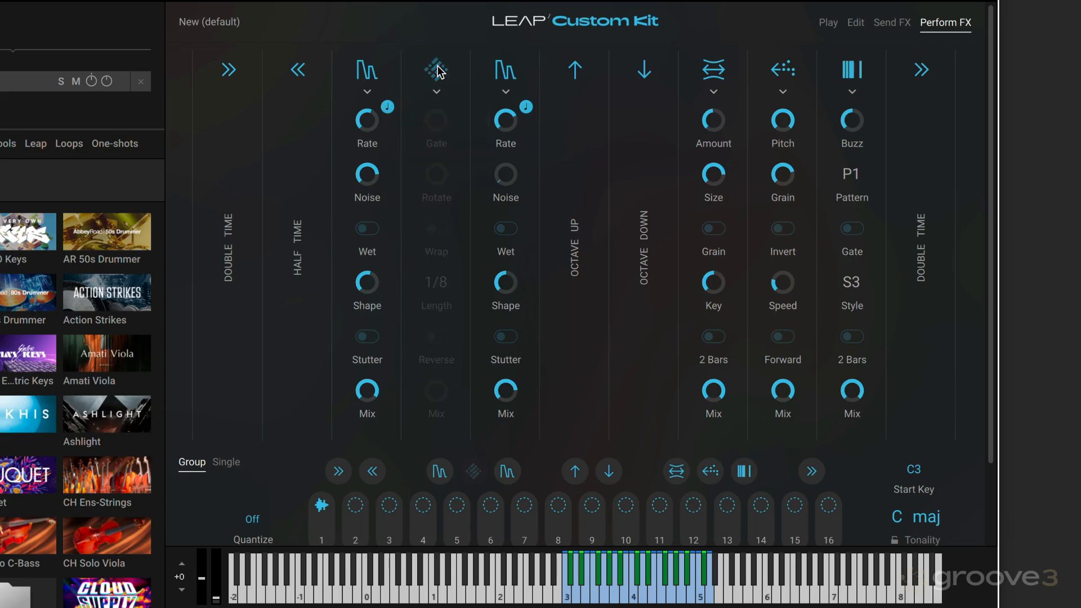
left_click(438, 70)
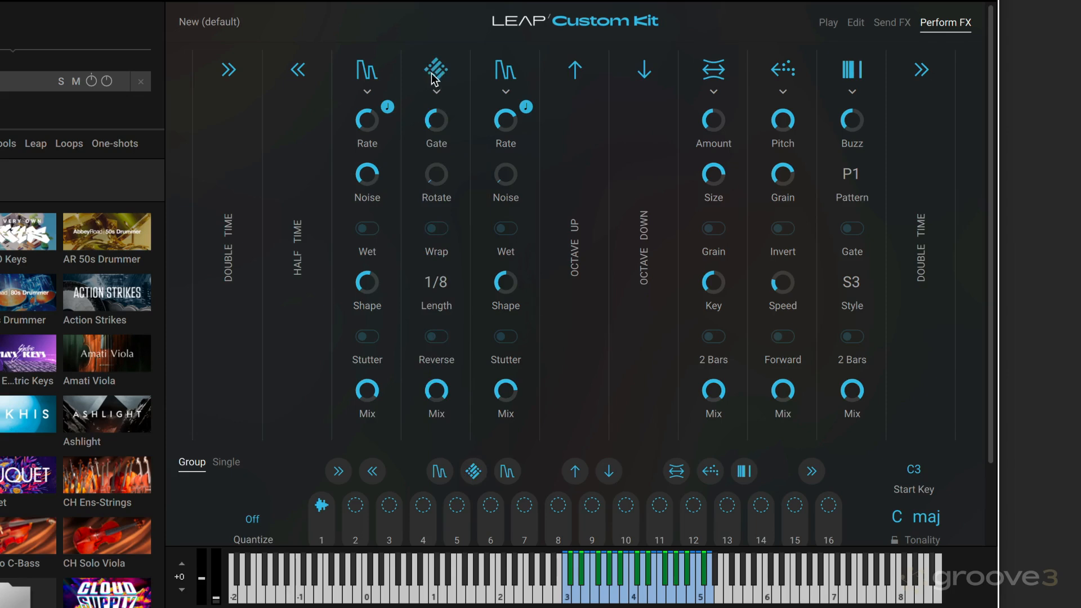
Step: Sweep Beat Masher's gate amount up and back down below its centre value
mouse_move(432, 134)
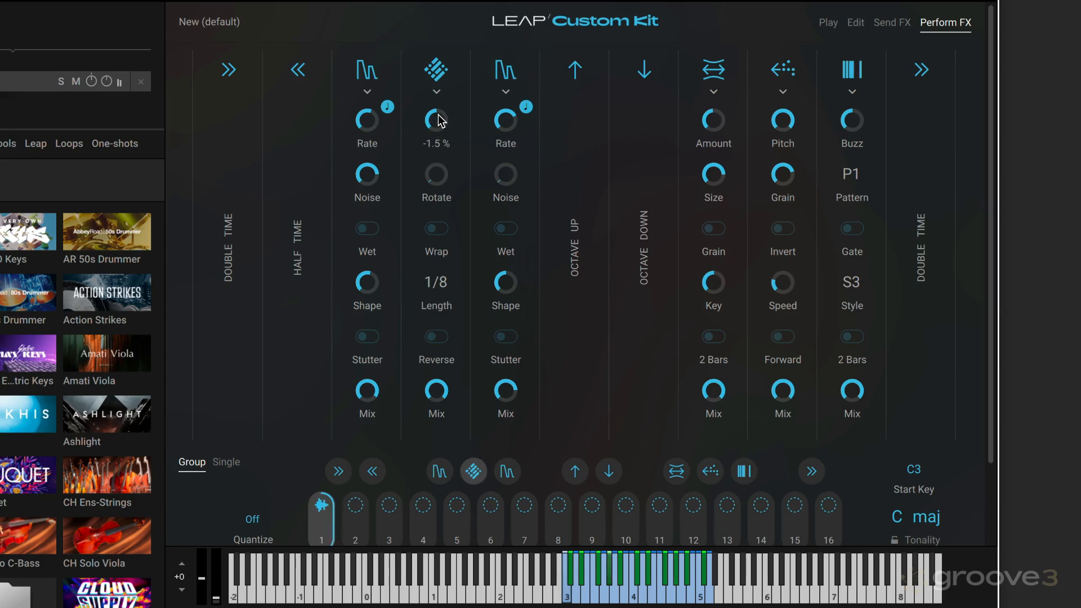
left_click_drag(439, 120, 435, 54)
scroll(438, 119, "up", 5)
left_click_drag(438, 119, 408, 185)
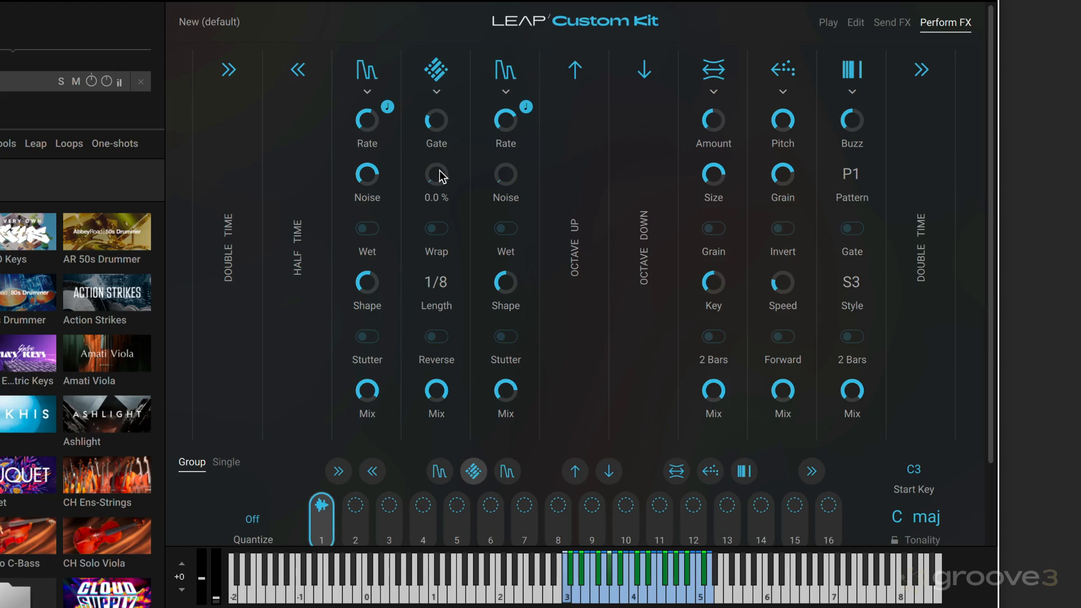
Step: Try Beat Masher's rotate at 66.1 % with a high gate, and lower the gate with rotate at 39.1 %
mouse_move(433, 178)
left_mouse_down()
mouse_move(437, 140)
mouse_move(445, 170)
left_mouse_up()
left_click_drag(435, 121, 435, 62)
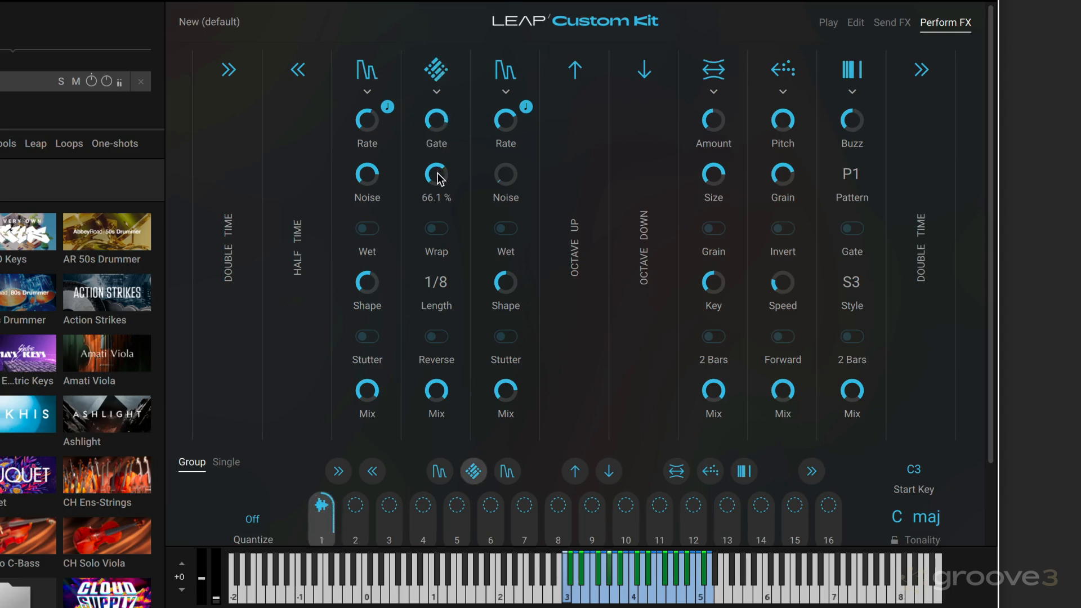
left_click_drag(440, 177, 411, 228)
mouse_move(435, 138)
left_mouse_down()
mouse_move(417, 179)
mouse_move(433, 180)
mouse_move(441, 157)
left_mouse_up()
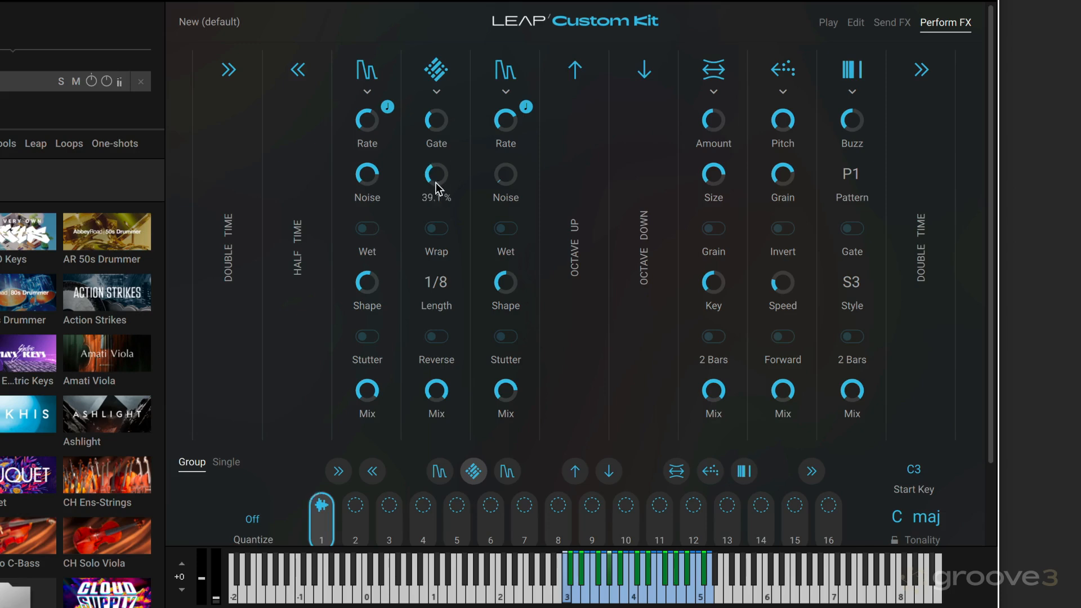
Step: Turn on Beat Masher's Wrap option and compare its length at 1/2 and 1/16
left_click(443, 229)
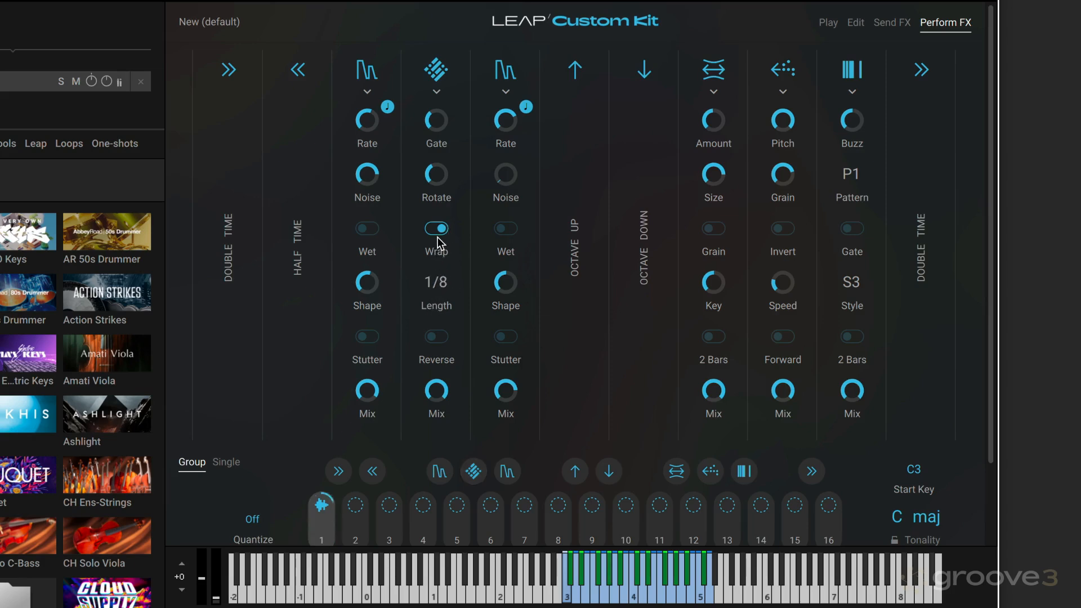
left_click(437, 280)
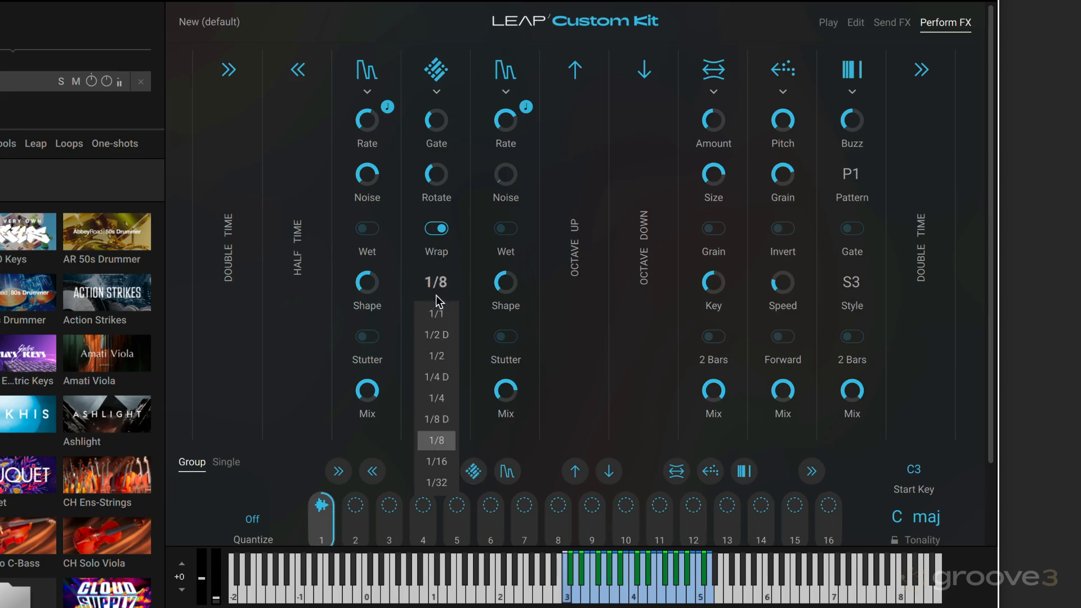
left_click(451, 354)
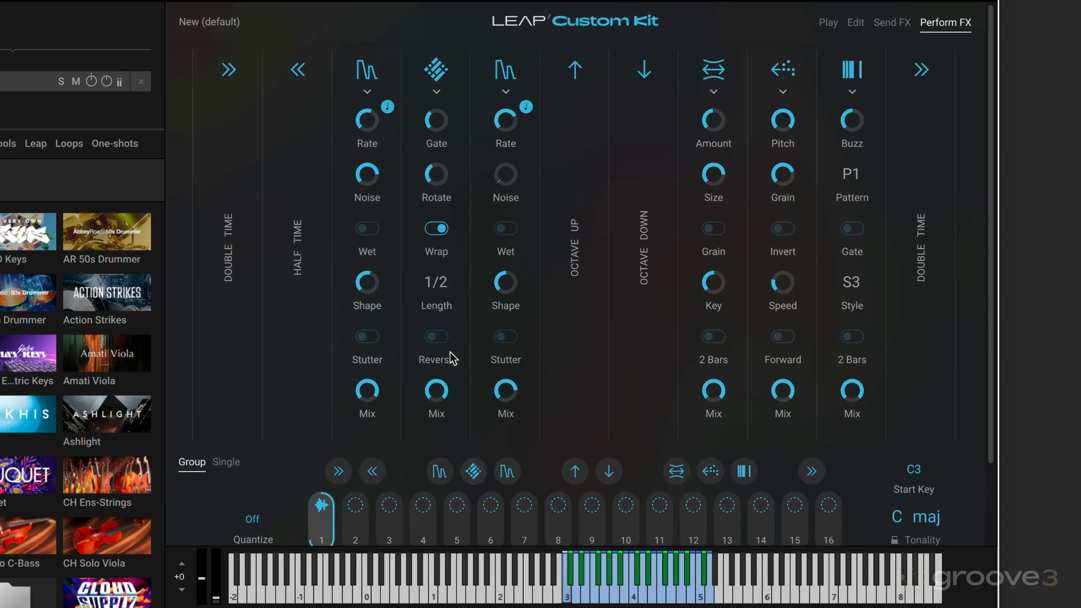
left_click(439, 291)
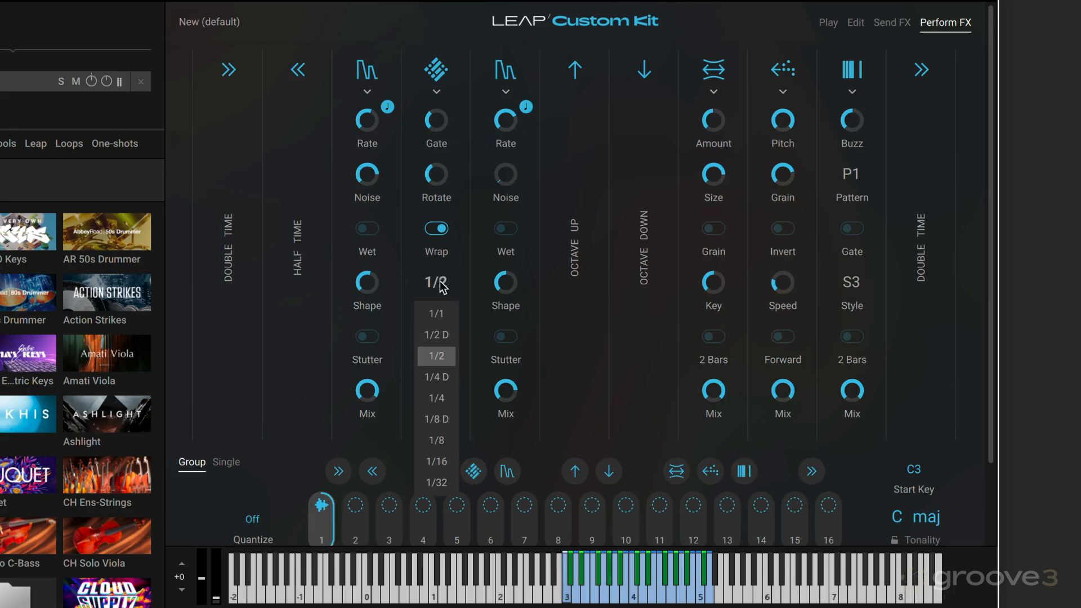
left_click(437, 461)
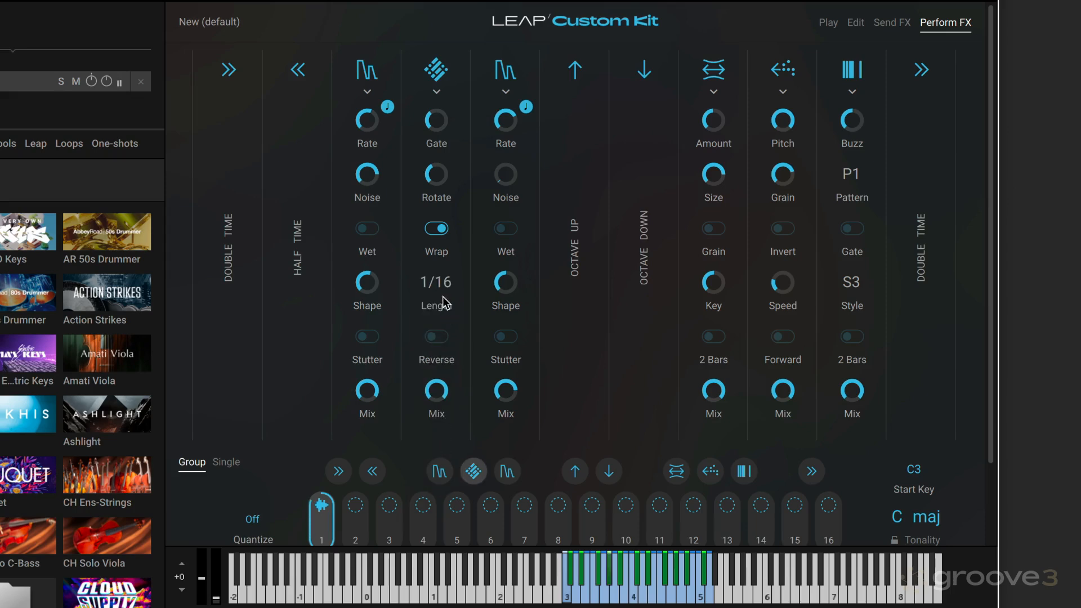
Step: Raise Beat Masher's gate and rotate amounts and set its length to 1/2
mouse_move(436, 180)
left_click_drag(435, 121, 444, 101)
left_click(441, 285)
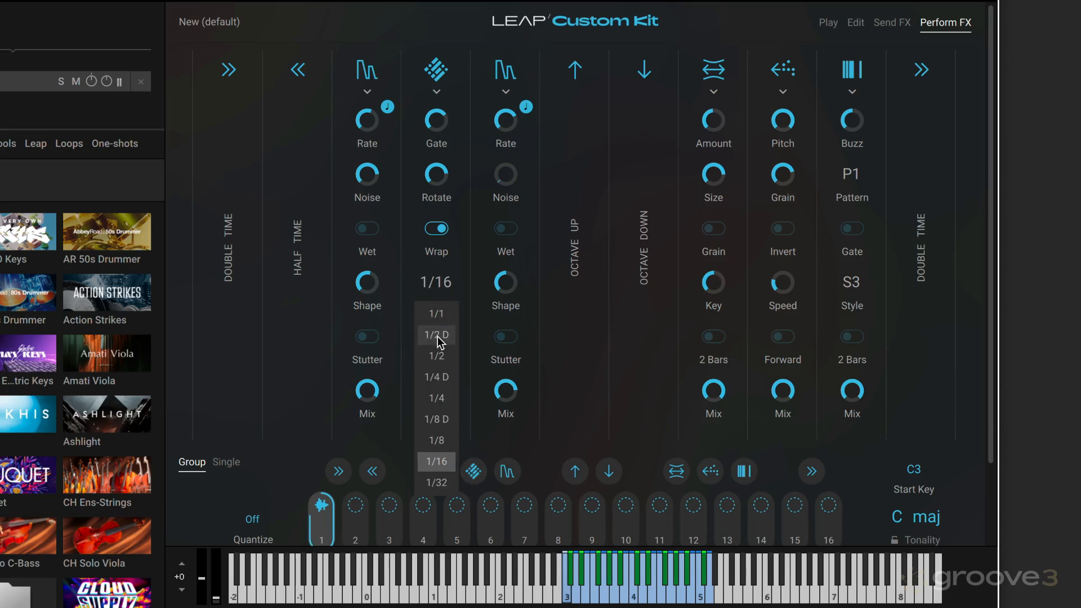
left_click(444, 357)
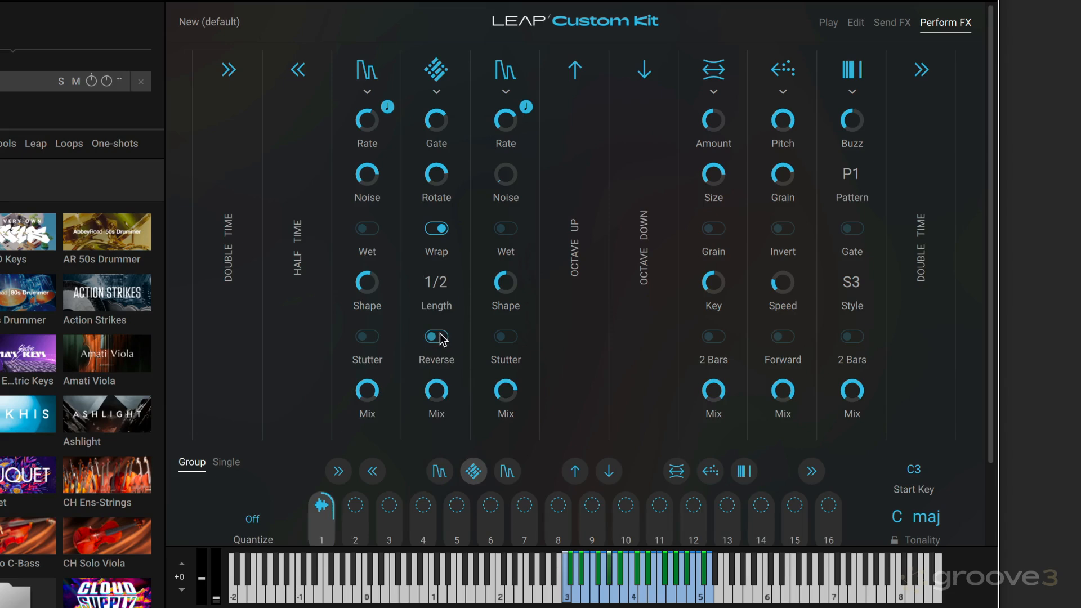
Step: Turn on Beat Masher's Reverse option and try adjusting its mix
left_click(440, 335)
mouse_move(440, 389)
left_click_drag(440, 388, 414, 388)
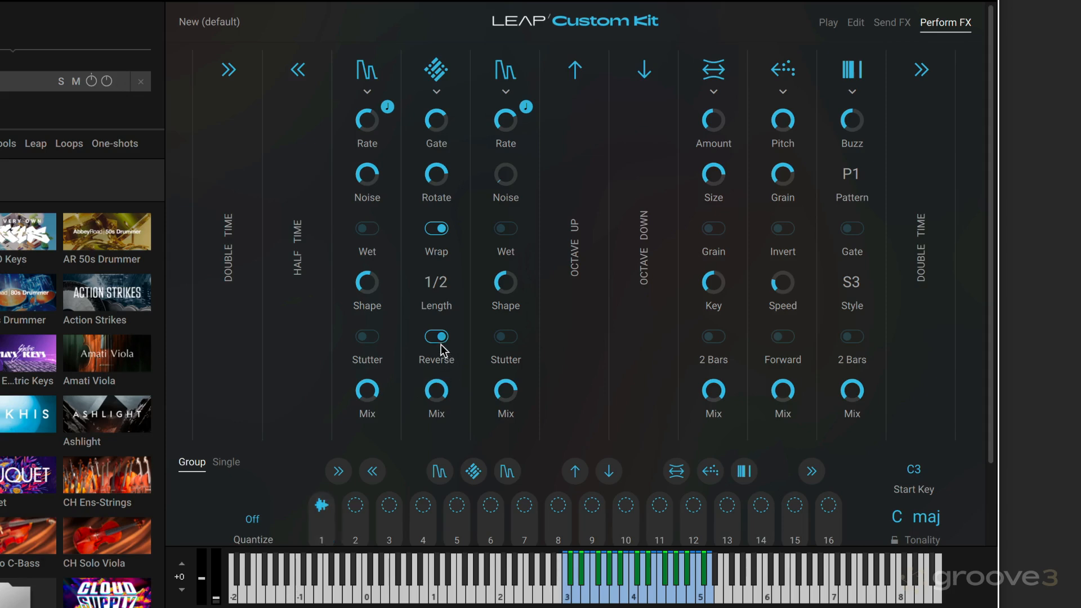
Step: Replace the second gater with Beat Slicer and set its buzz to about 55 %
left_click(505, 92)
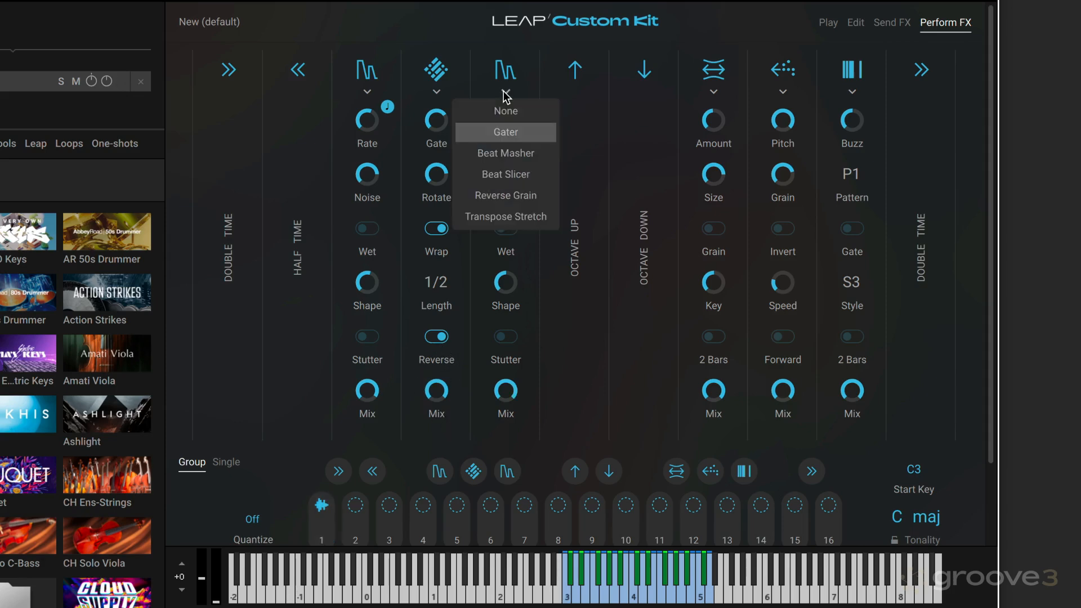
left_click(516, 176)
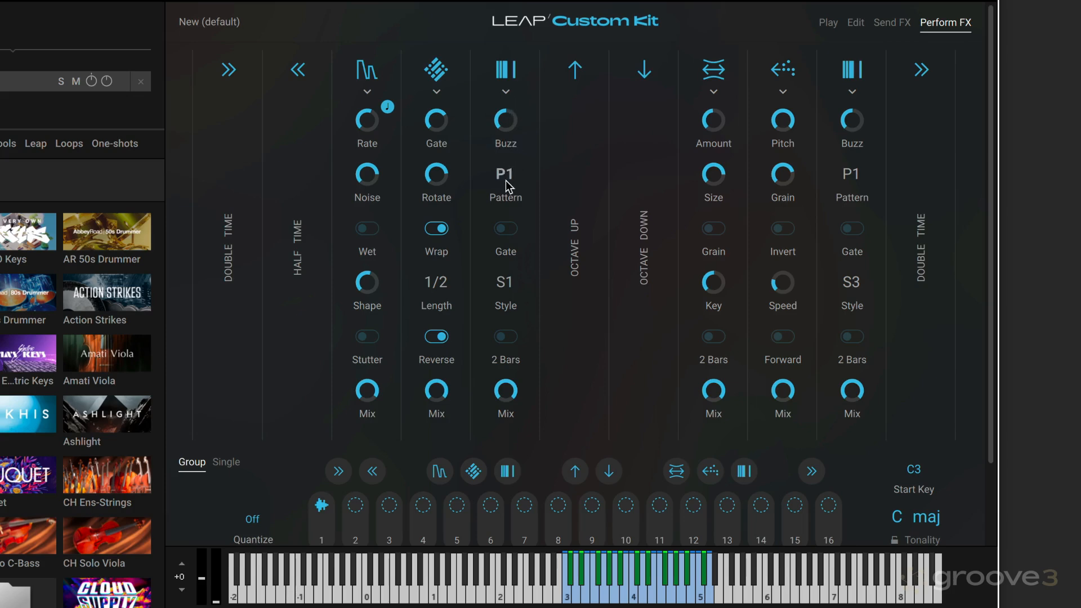
mouse_move(511, 131)
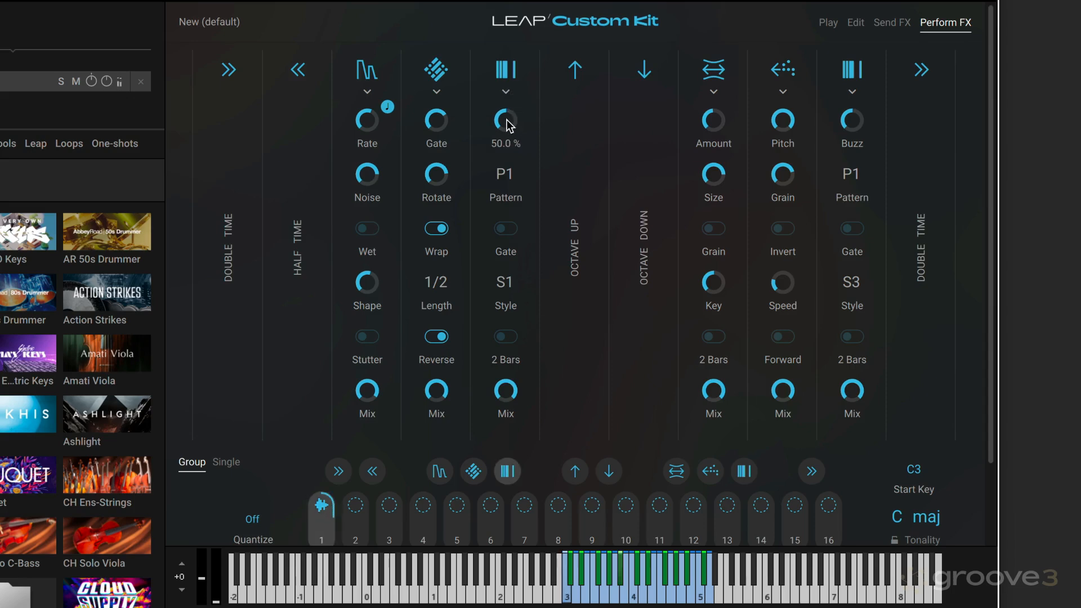
mouse_move(507, 125)
left_mouse_down()
mouse_move(508, 97)
mouse_move(517, 113)
mouse_move(508, 108)
mouse_move(505, 125)
left_mouse_up()
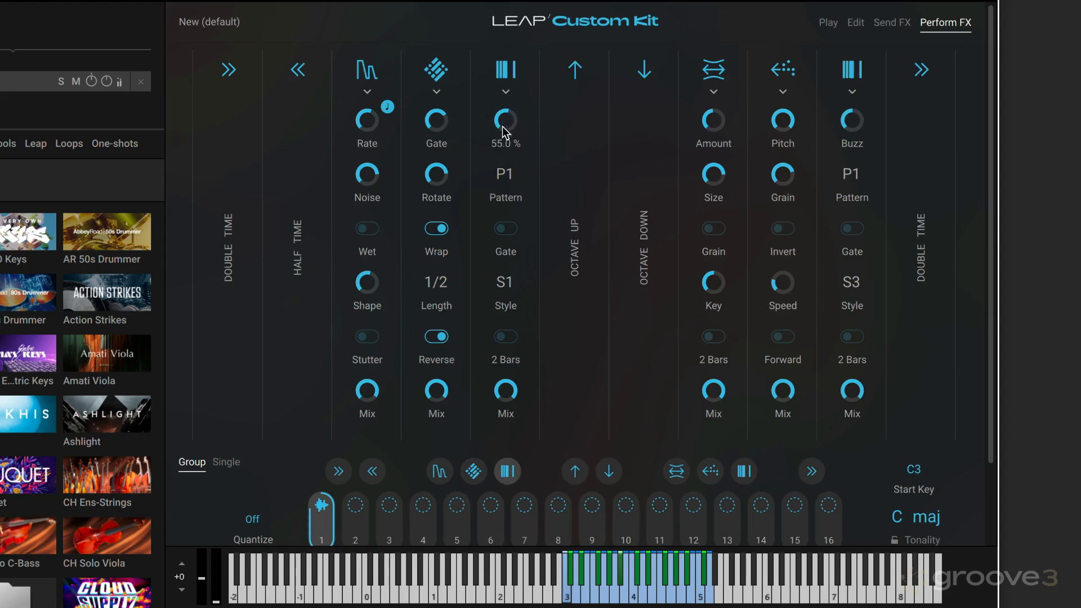
Step: Set the first Beat Slicer to pattern P2 and style S2
left_click(510, 178)
left_click(507, 226)
left_click(508, 289)
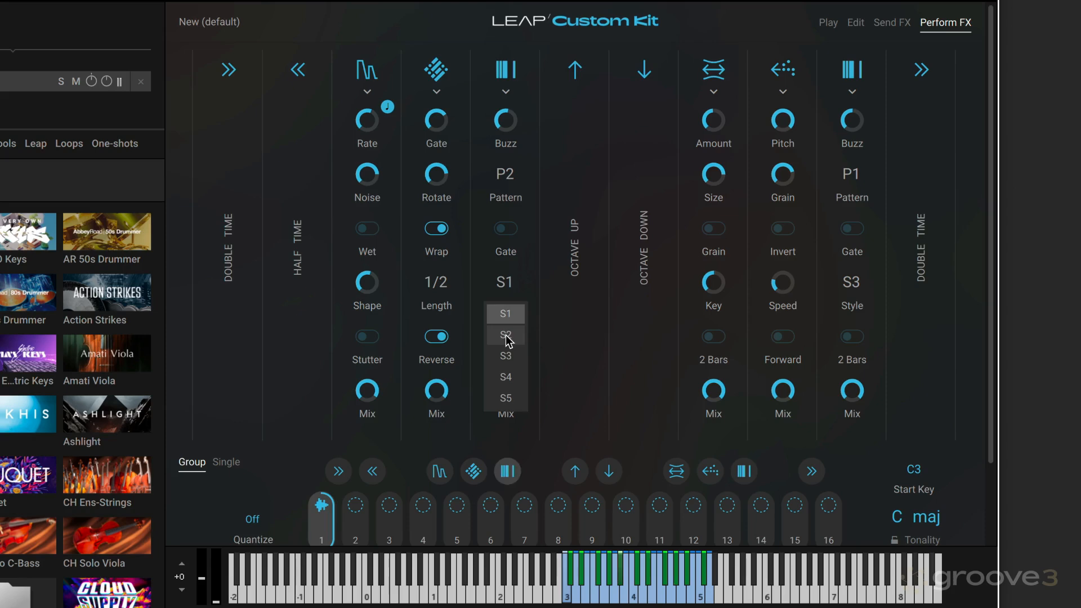
left_click(507, 336)
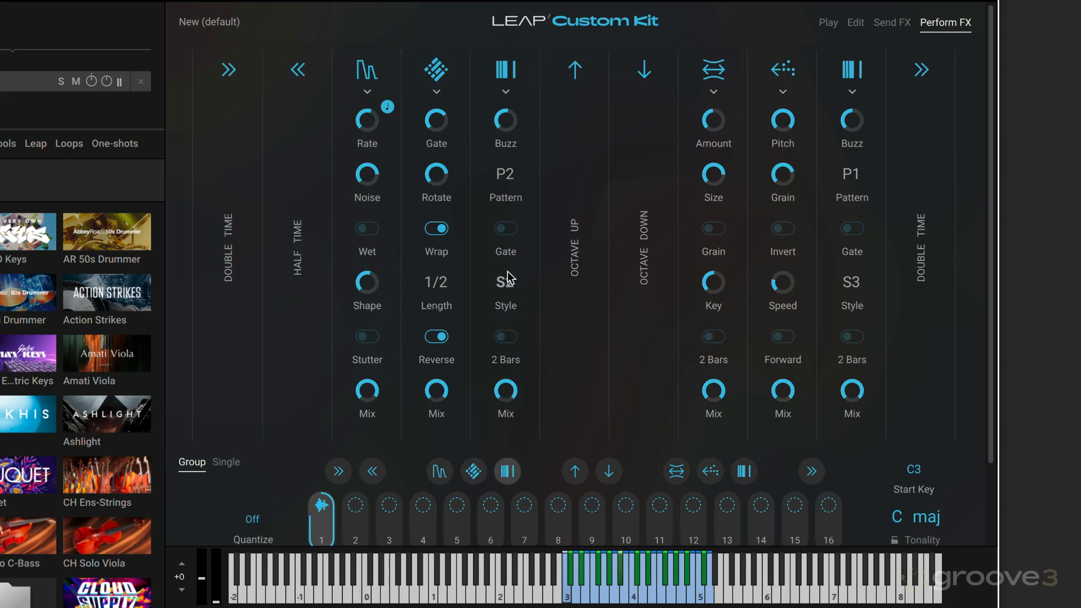
Step: Set the first Beat Slicer to pattern P3 and style S3
mouse_move(506, 122)
left_click(511, 178)
left_click(507, 251)
left_click(511, 288)
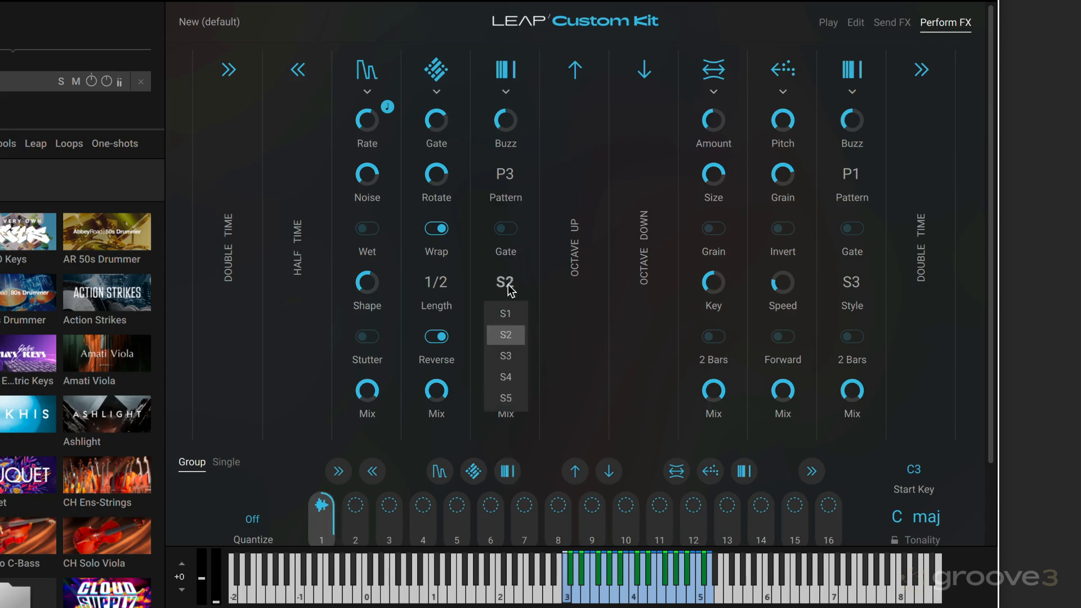
left_click(507, 356)
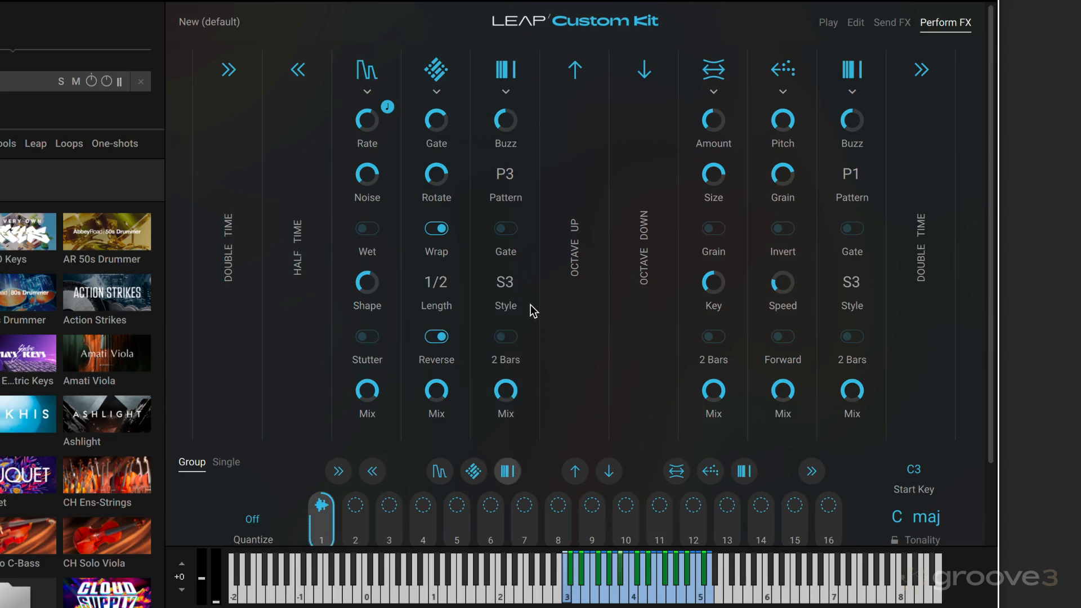
Step: Turn on the first Beat Slicer's 2 Bars option and set its pattern to P4
left_click(508, 337)
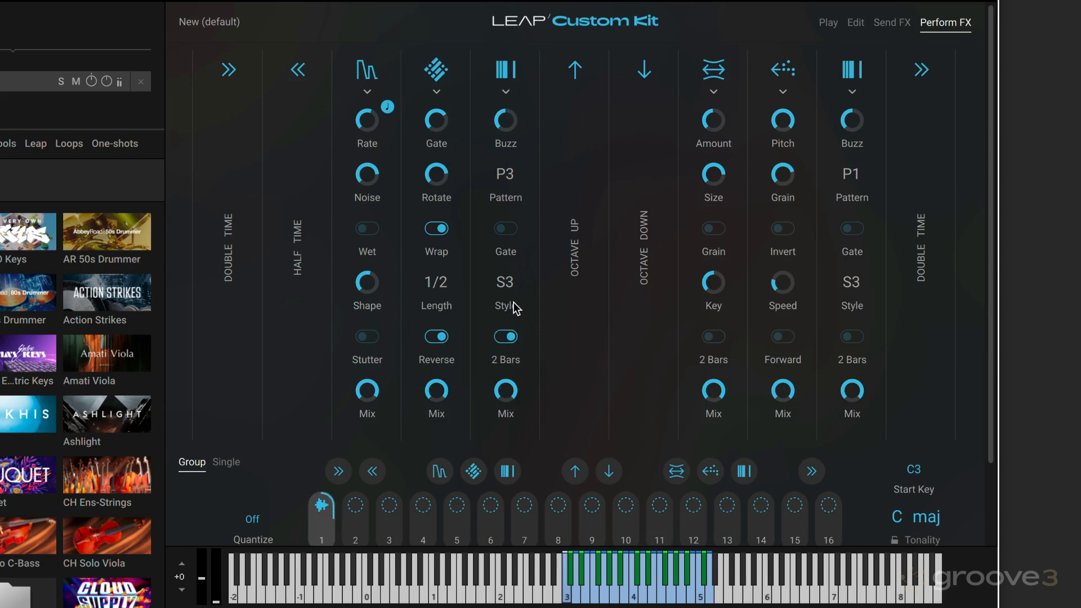
left_click(509, 185)
left_click(506, 264)
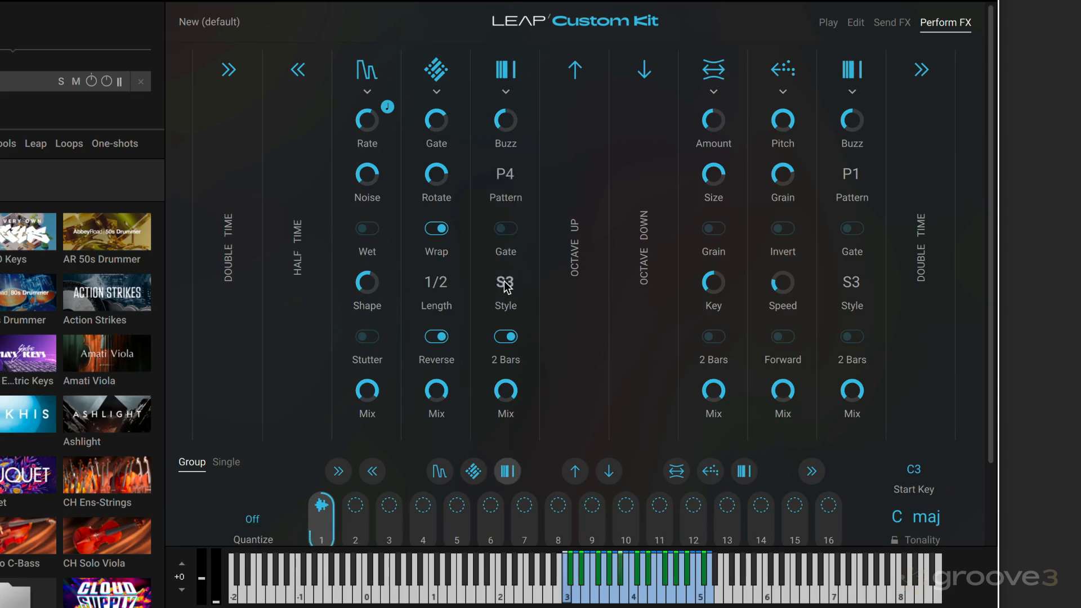
Step: Set the first Beat Slicer's style to S2 and turn off its 2 Bars option
left_click(506, 285)
left_click(509, 337)
left_click(506, 337)
left_click(507, 337)
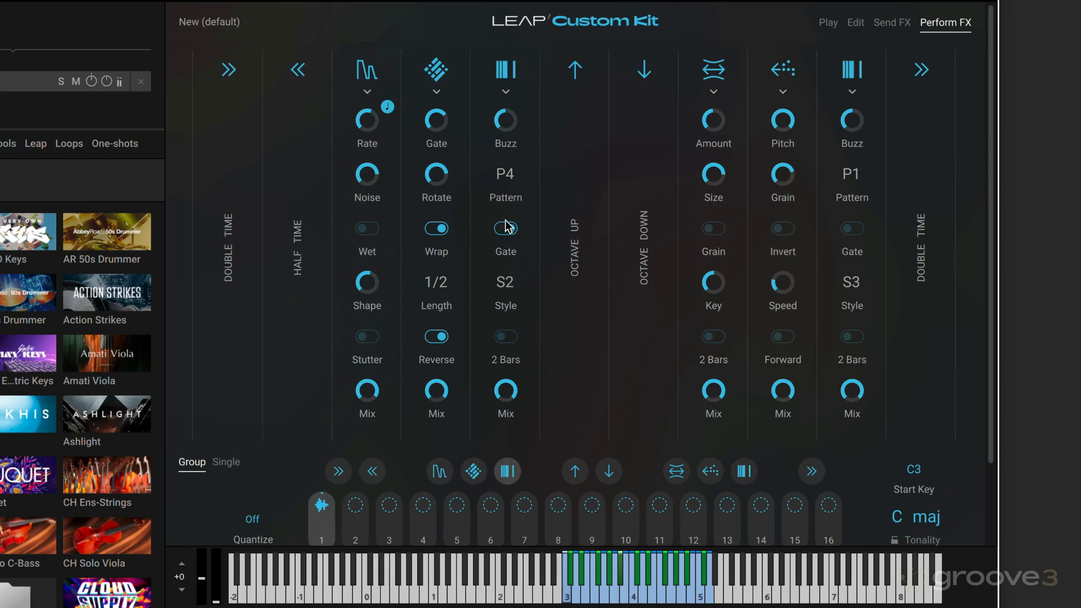
Step: Set the first Beat Slicer to pattern P3 and style S4, and lower its Mix slightly
left_click(510, 181)
left_click(512, 253)
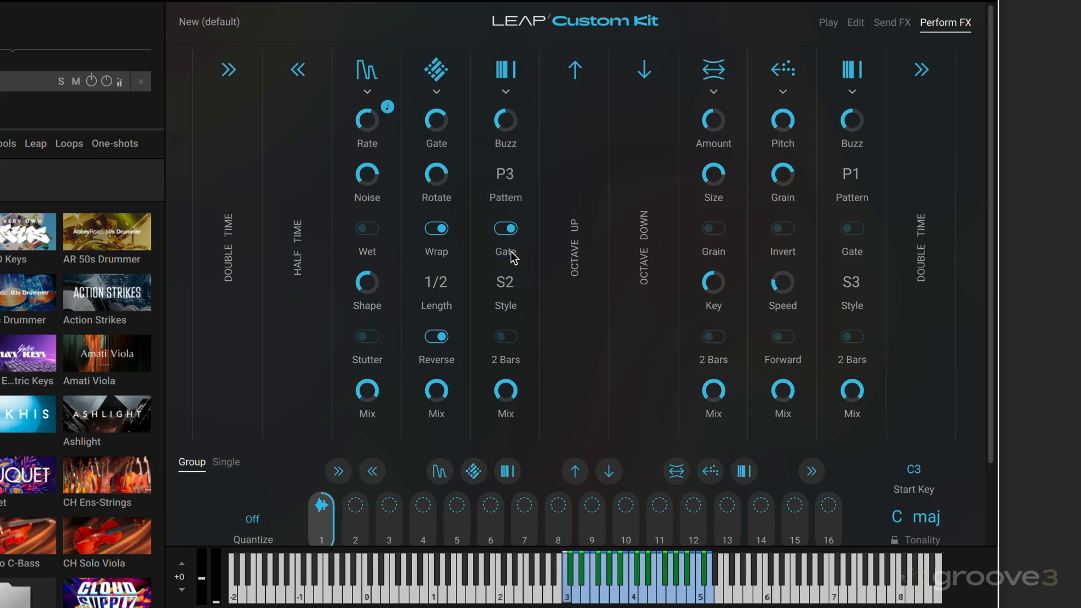
left_click(510, 286)
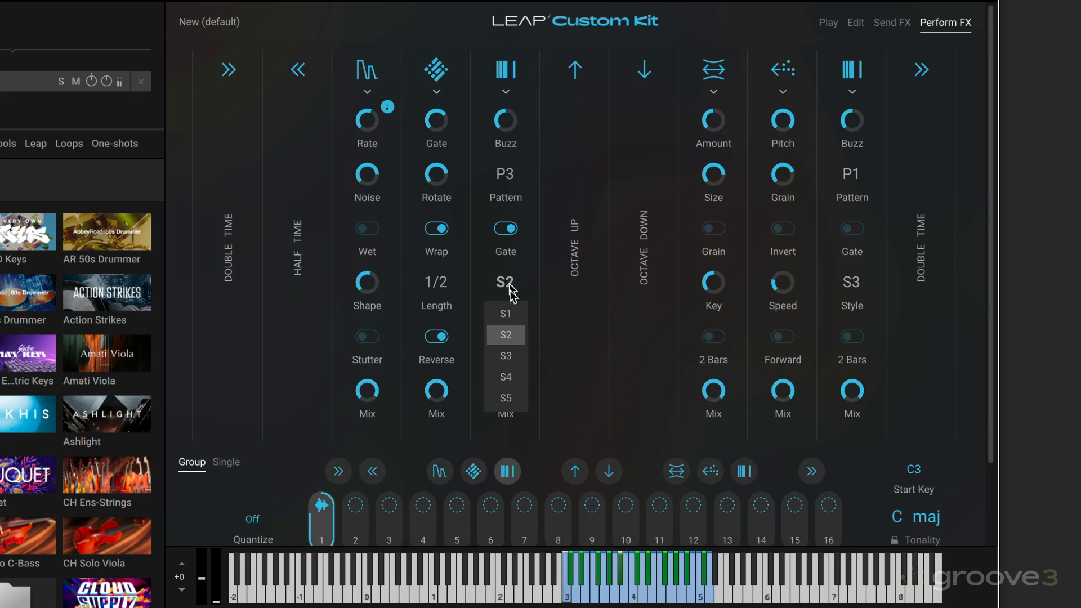
left_click(507, 377)
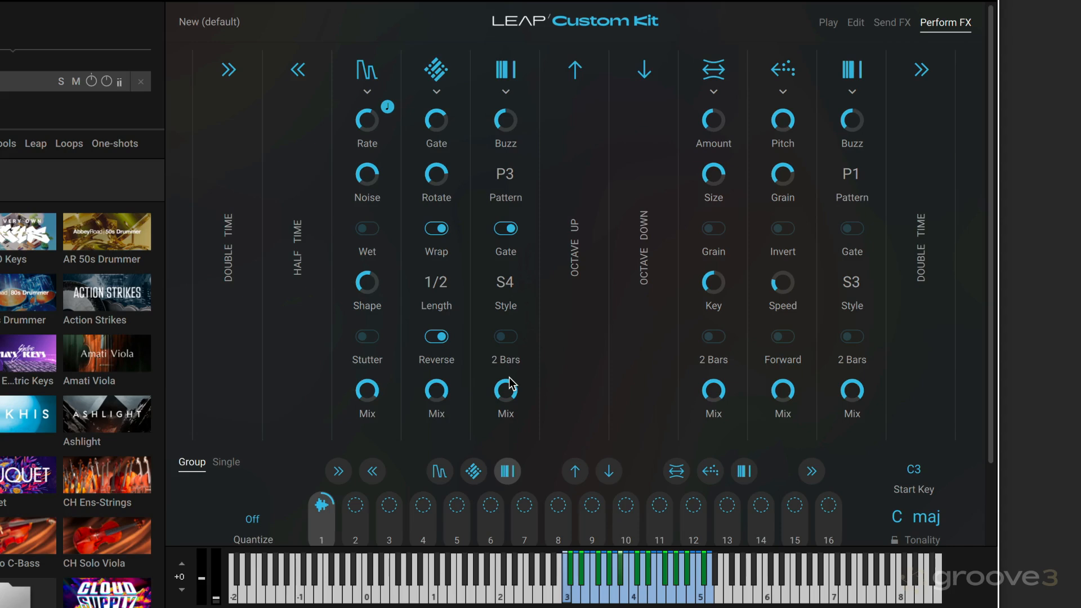
mouse_move(510, 389)
left_mouse_down()
mouse_move(498, 409)
mouse_move(512, 376)
left_mouse_up()
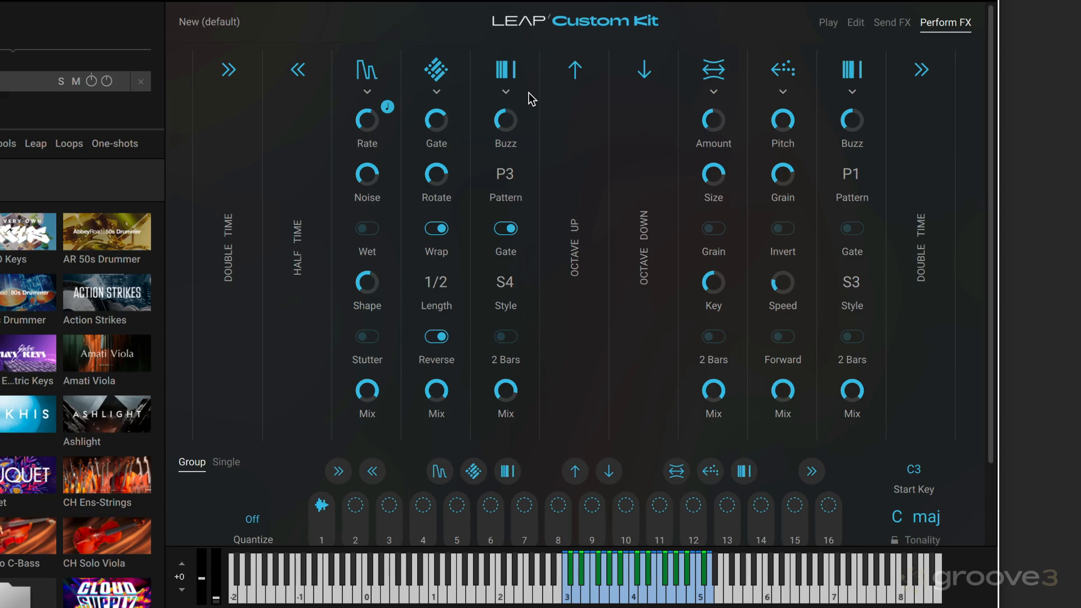
Step: Replace the first Beat Slicer with Reverse Grain and raise its Pitch and Grain
left_click(506, 92)
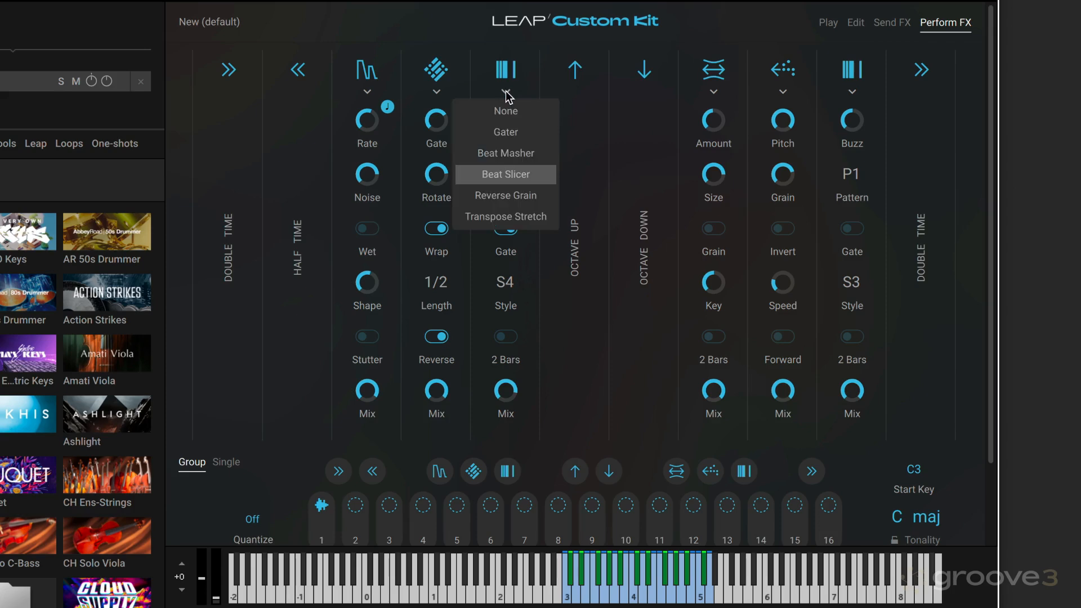
left_click(506, 195)
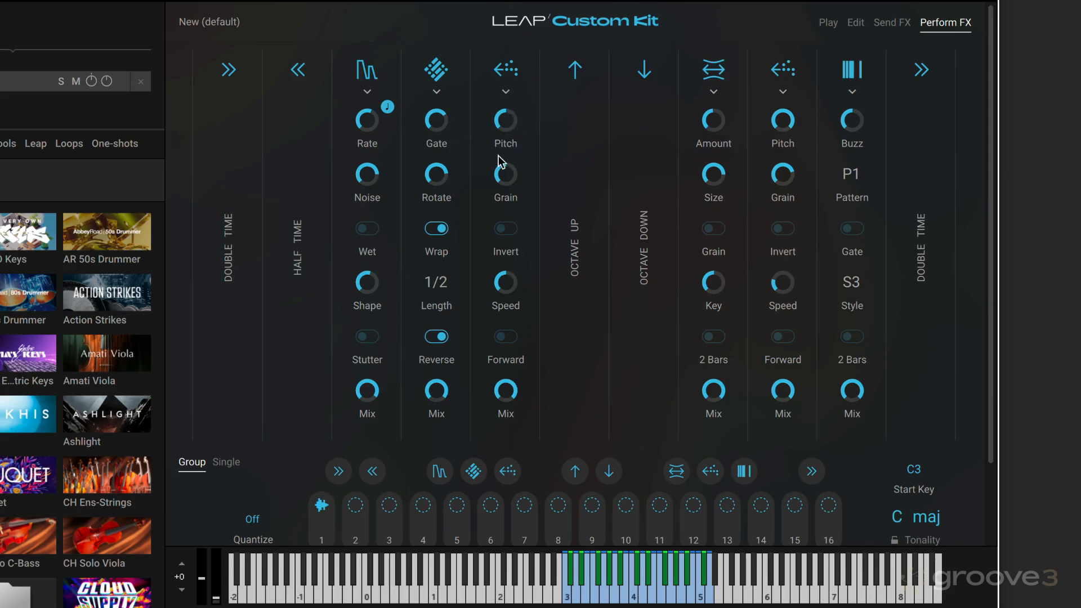
left_click(505, 228)
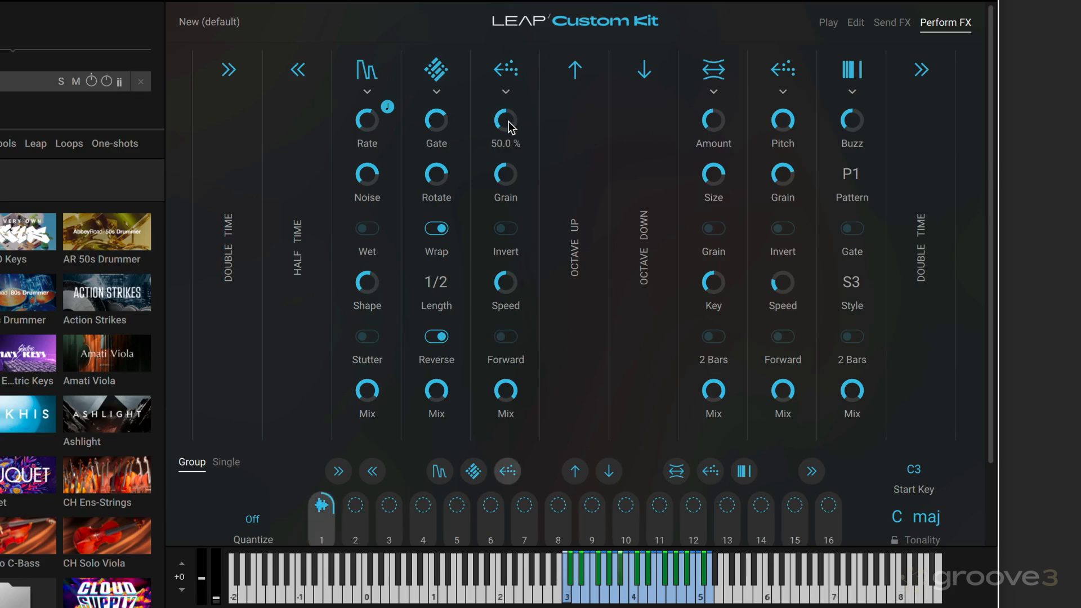
left_click_drag(508, 121, 508, 90)
left_click_drag(505, 175, 507, 156)
Step: Turn on the first Reverse Grain's Invert, trying its Mix at about 39.8% and at maximum
left_click(505, 228)
left_click(505, 228)
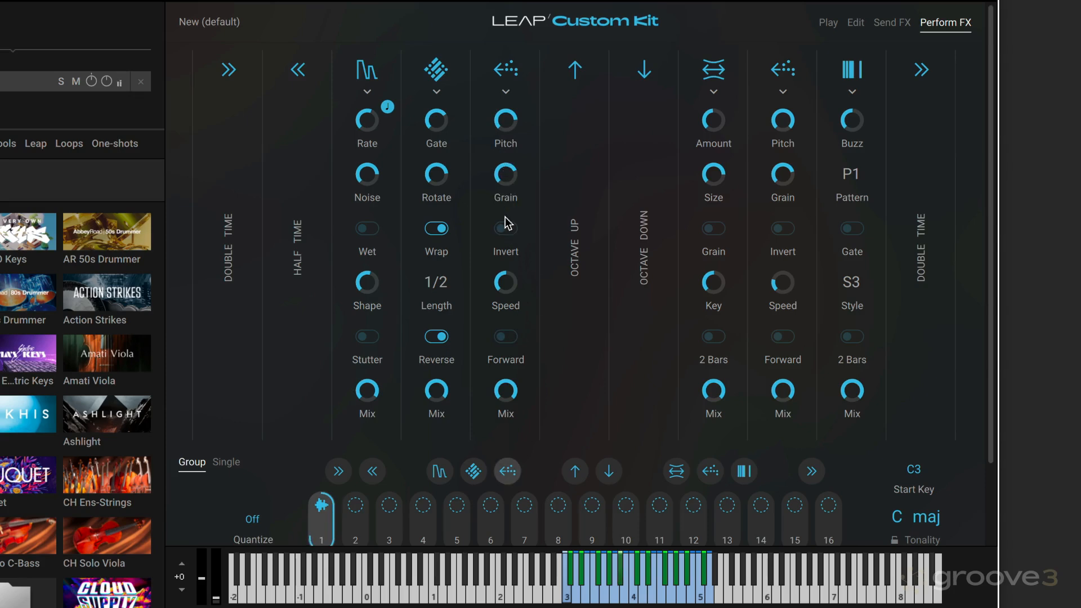
left_click_drag(505, 393, 483, 442)
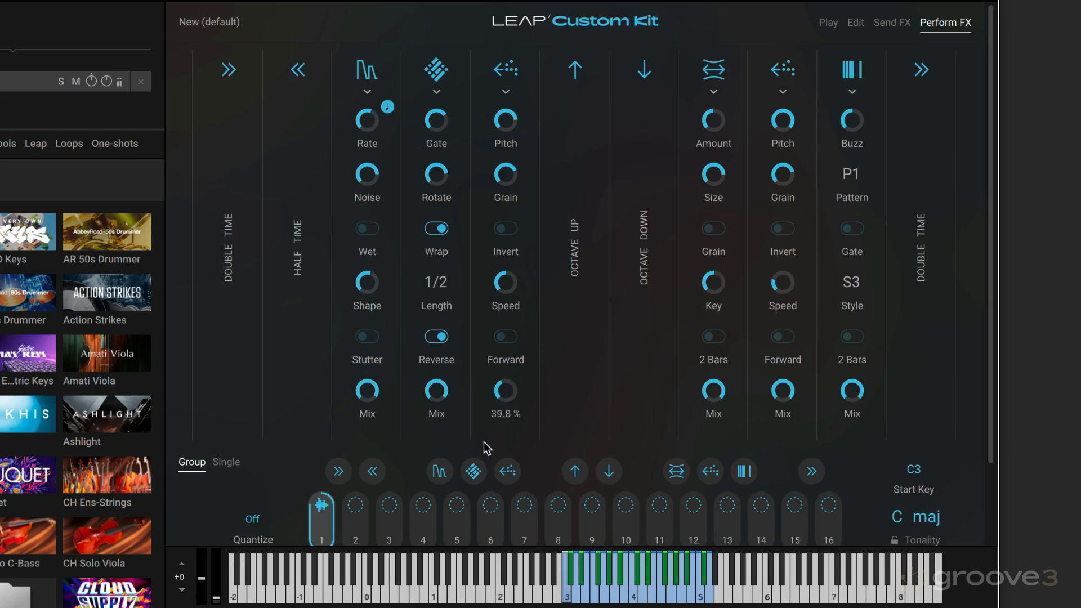
left_click(505, 229)
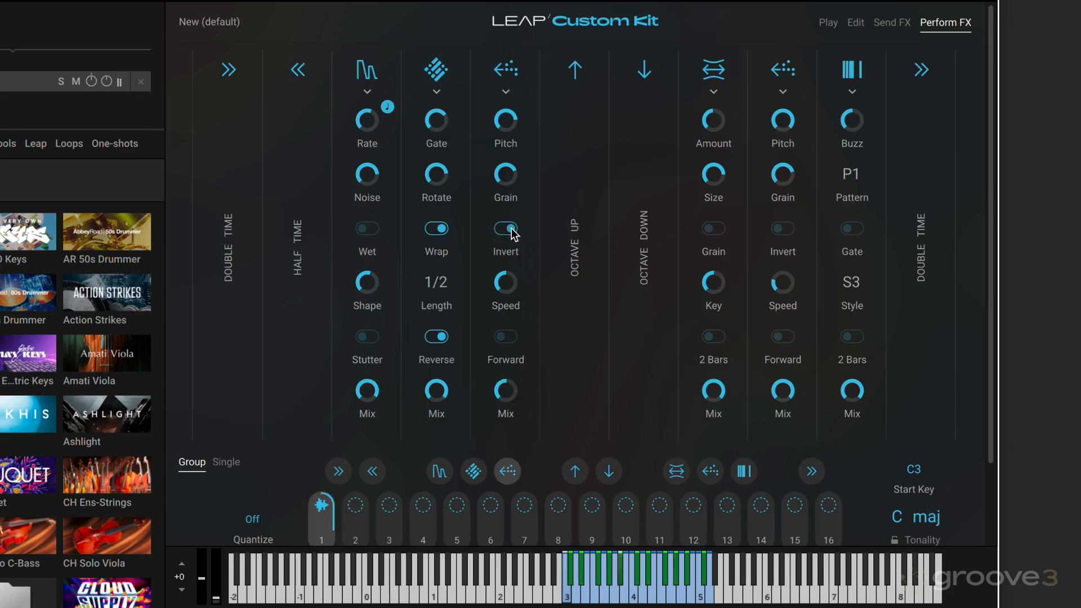
left_click_drag(502, 390, 508, 340)
Step: Switch the first Reverse Grain from Invert to Forward, and turn Forward back off
left_click(505, 337)
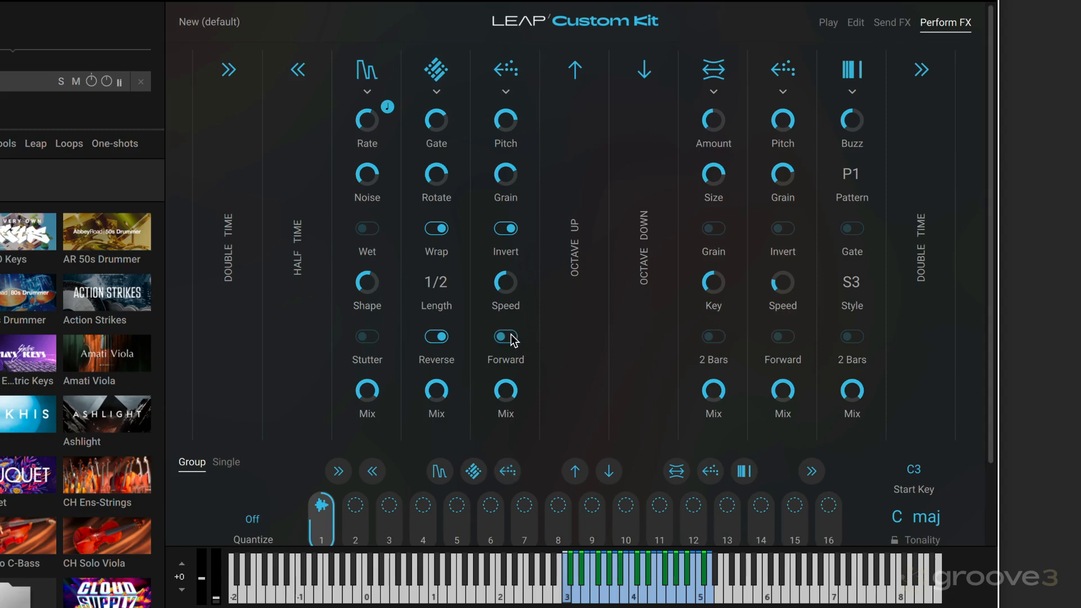
left_click(507, 229)
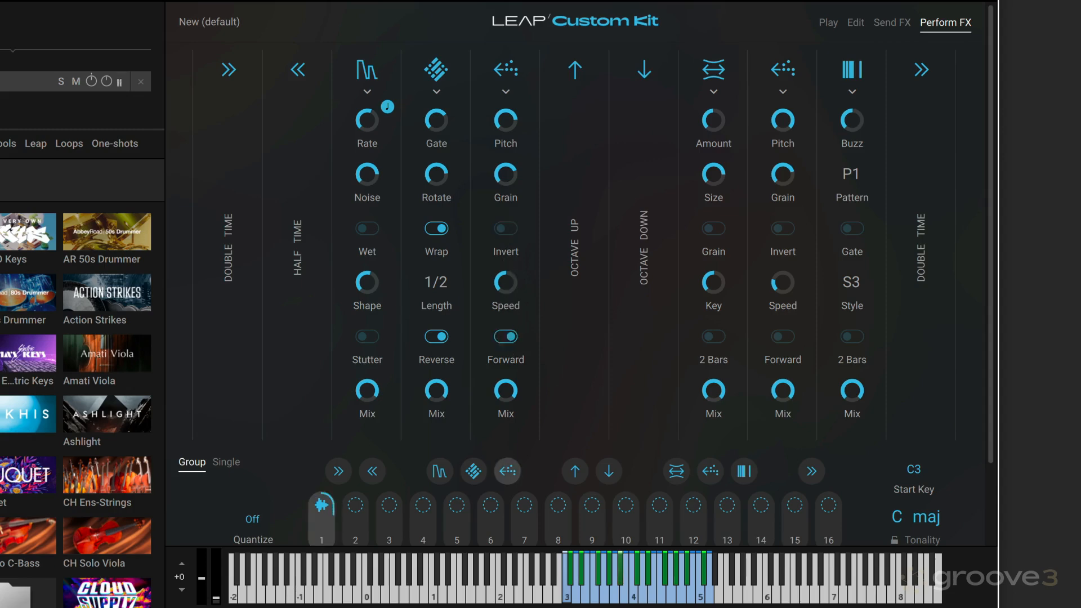
left_click(507, 337)
Step: Vary the first Reverse Grain's Grain and Speed between low and high, ending with Grain high and Speed at about 30%
mouse_move(507, 172)
mouse_move(506, 147)
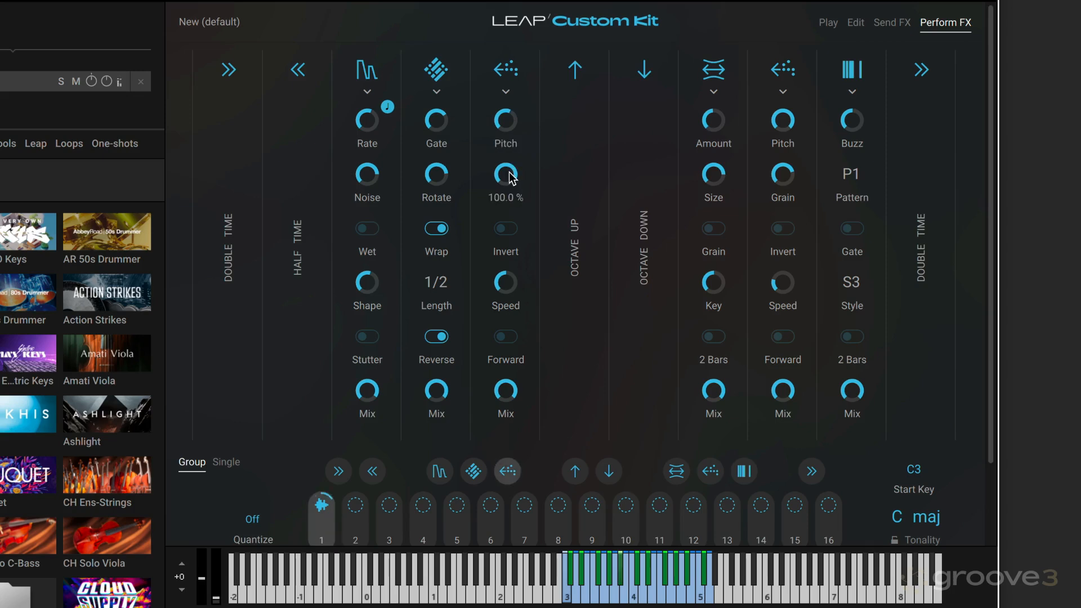
left_click_drag(508, 172, 481, 235)
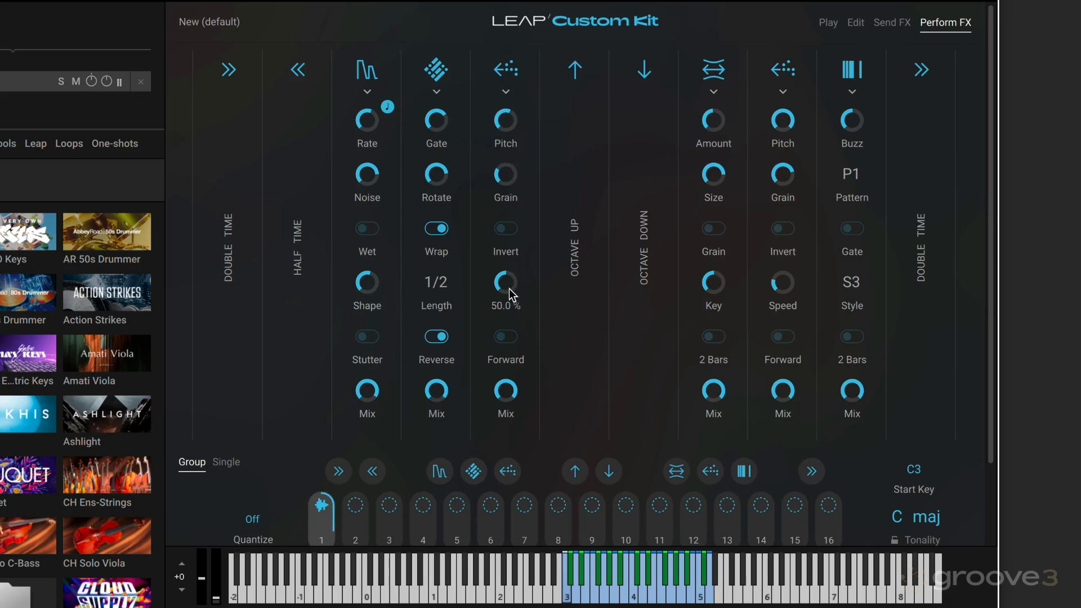
left_click_drag(508, 289, 509, 256)
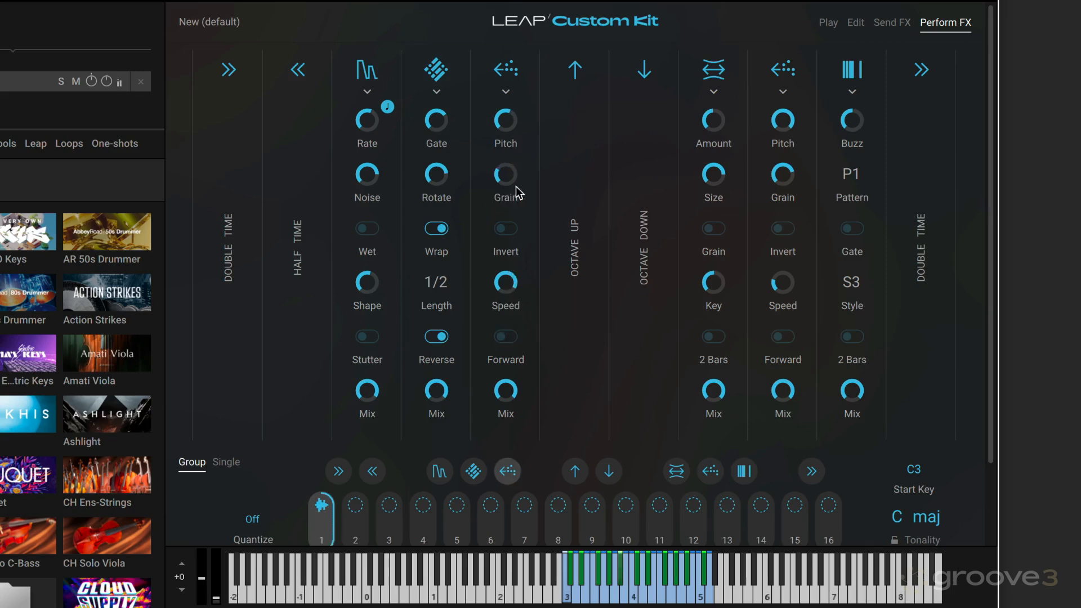
left_click_drag(516, 179, 512, 150)
left_click_drag(505, 281, 497, 353)
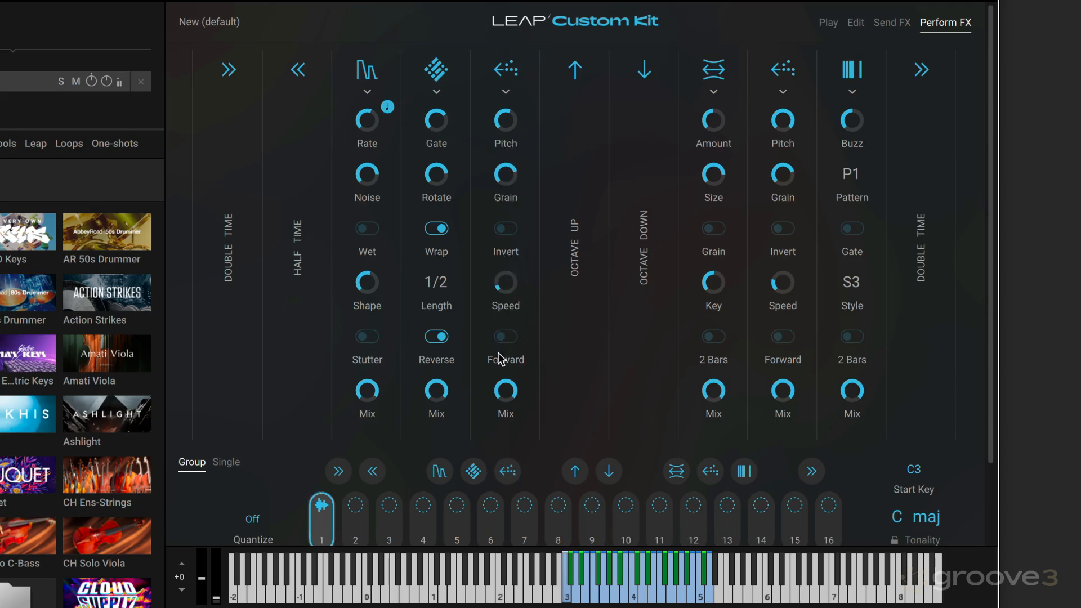
mouse_move(506, 294)
left_mouse_down()
mouse_move(510, 271)
mouse_move(509, 281)
left_mouse_up()
Step: Turn the first Reverse Grain's Invert on and back off
mouse_move(505, 386)
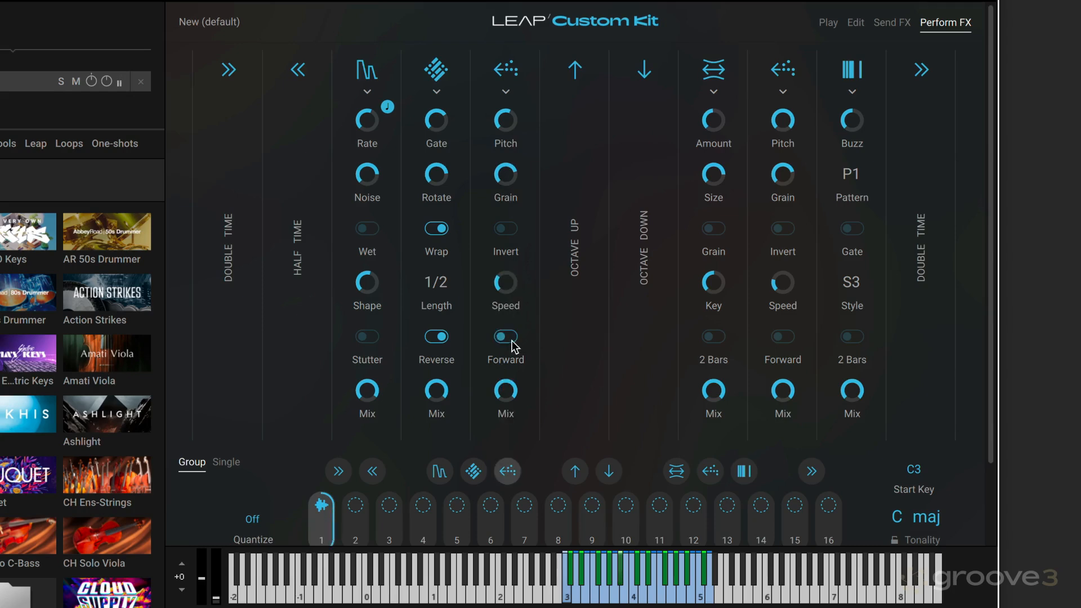
left_click(506, 229)
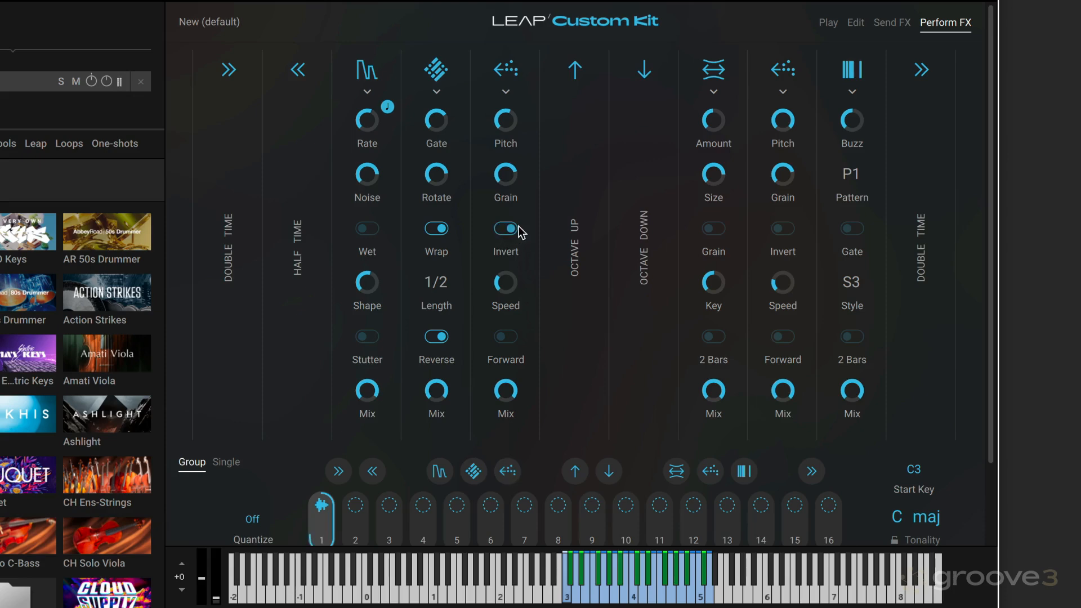
left_click(506, 230)
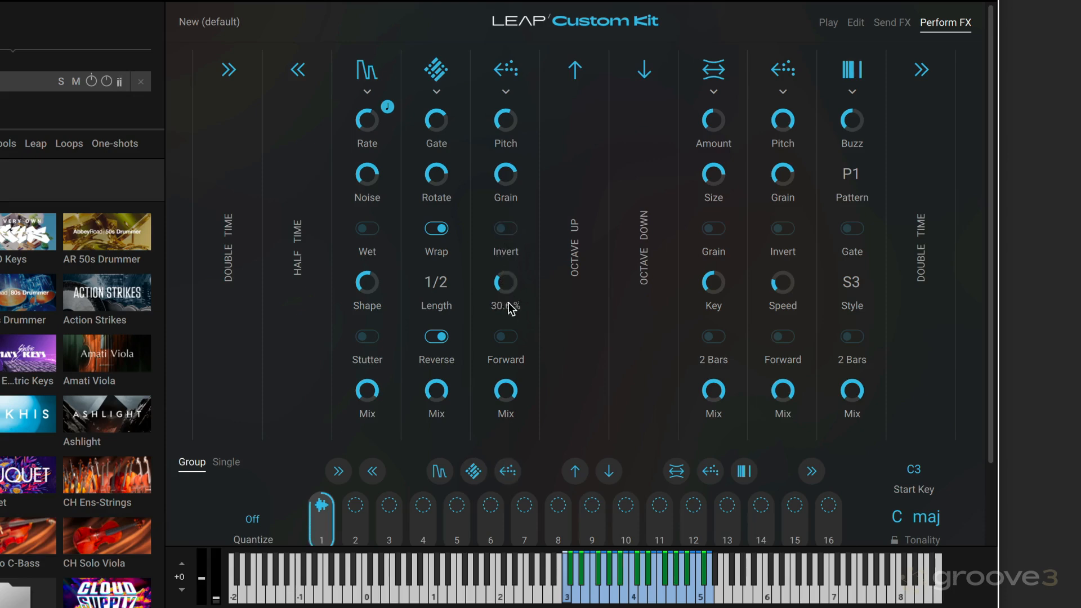
Step: Raise the first Reverse Grain's Speed, readjust its Grain and Pitch, and lower its Mix
left_click_drag(507, 277, 507, 242)
mouse_move(510, 175)
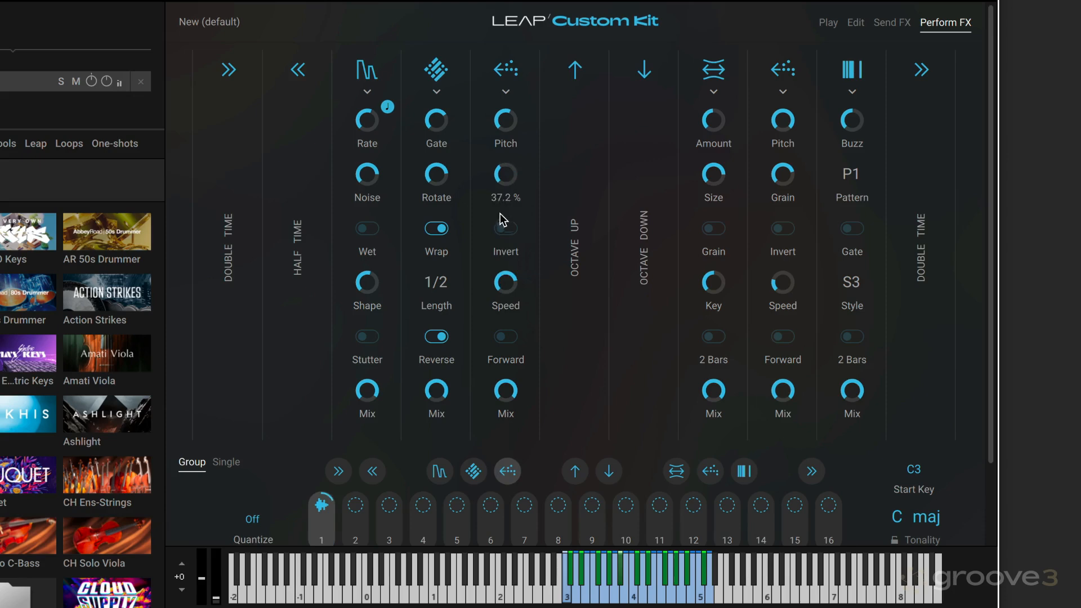
left_click_drag(507, 125, 505, 65)
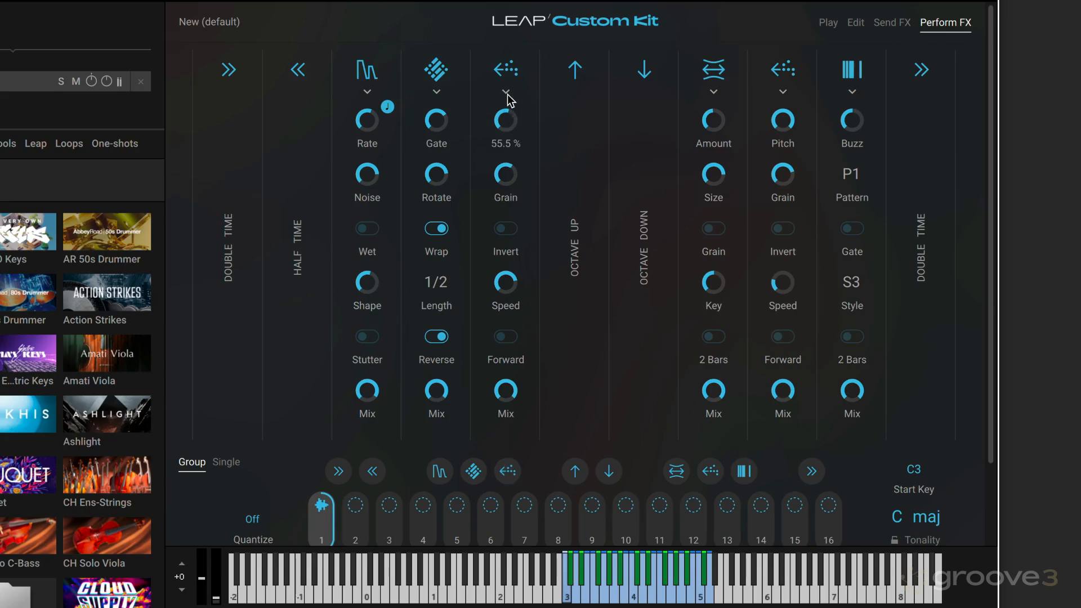
left_click_drag(505, 390, 503, 423)
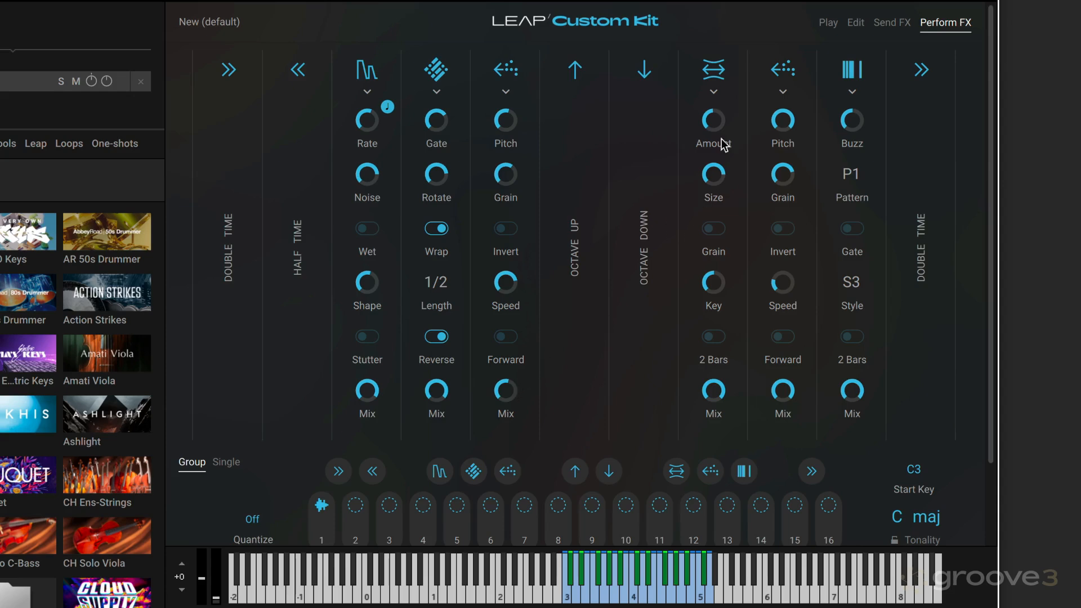
Step: Raise Transpose Stretch's Amount, bring its Size down to about 9.6% and back up, and turn on Grain
left_click(714, 91)
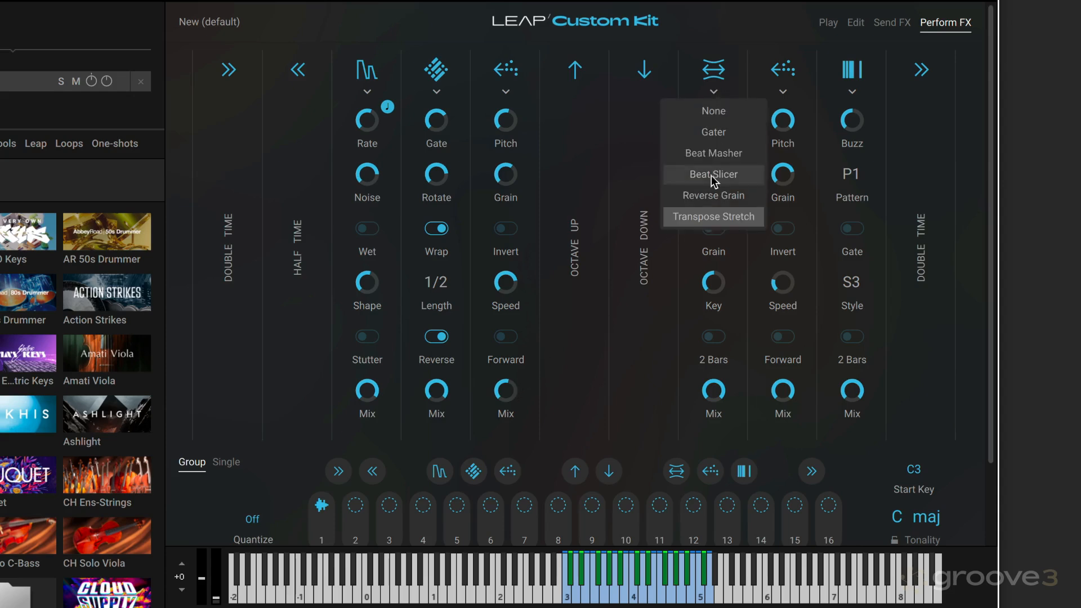
left_click(722, 25)
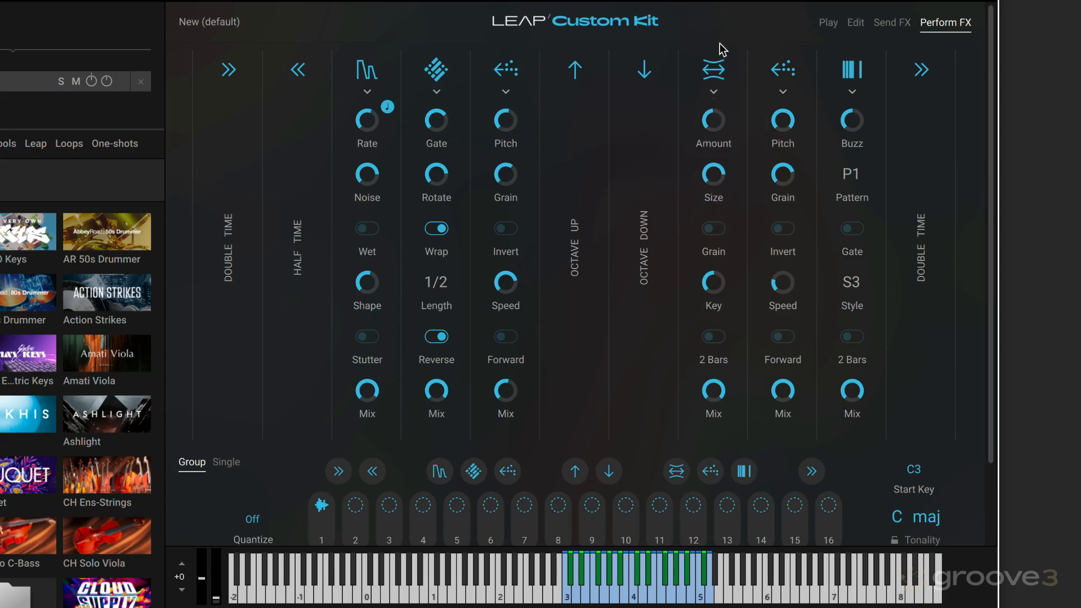
mouse_move(711, 123)
left_click_drag(711, 122, 694, 138)
mouse_move(707, 172)
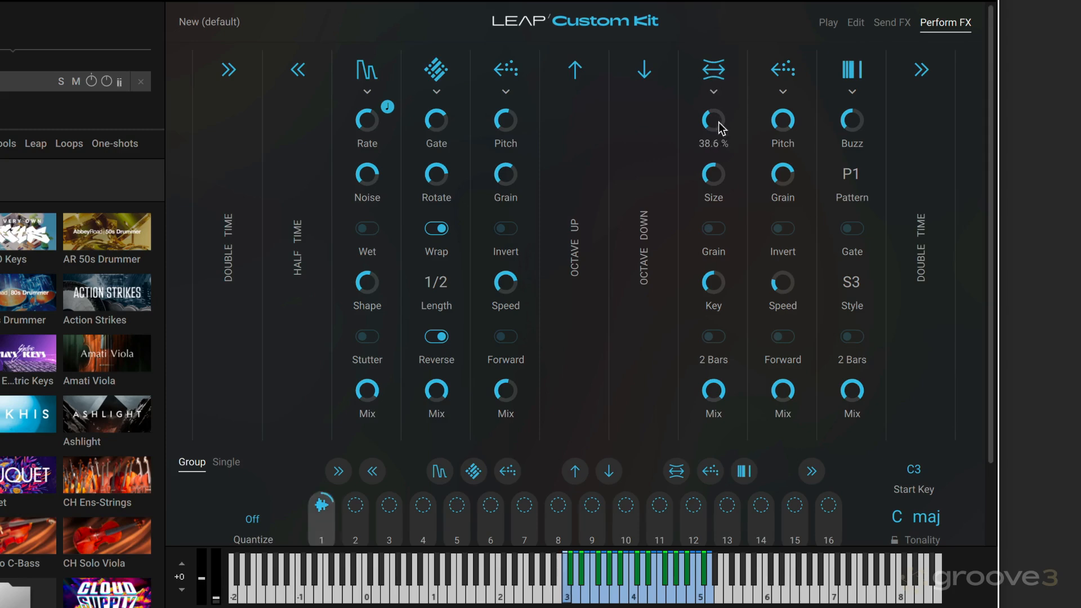
left_click_drag(718, 121, 713, 99)
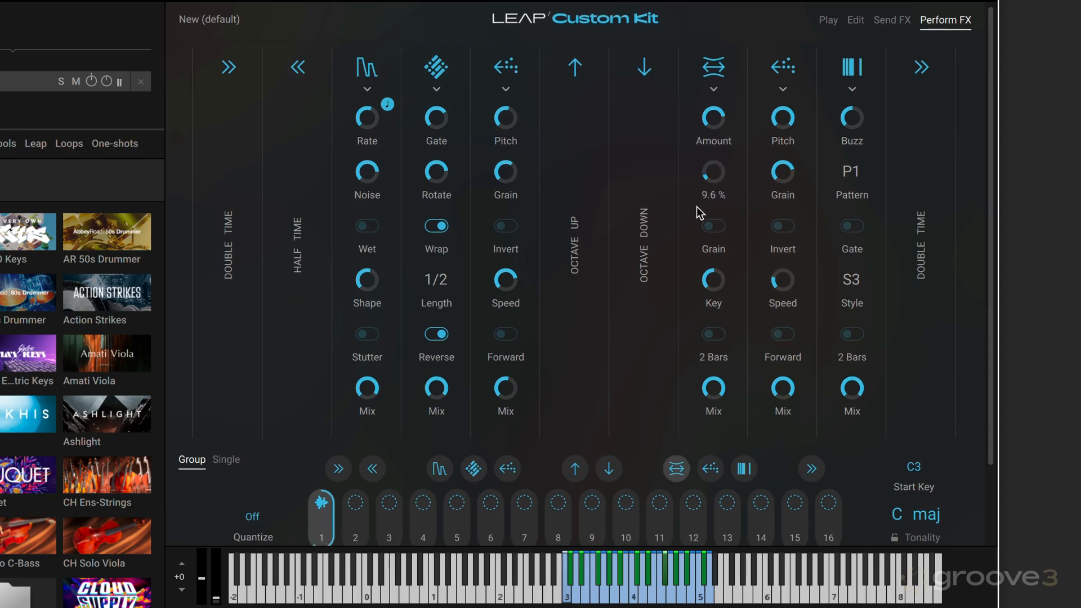
left_click_drag(700, 212, 722, 103)
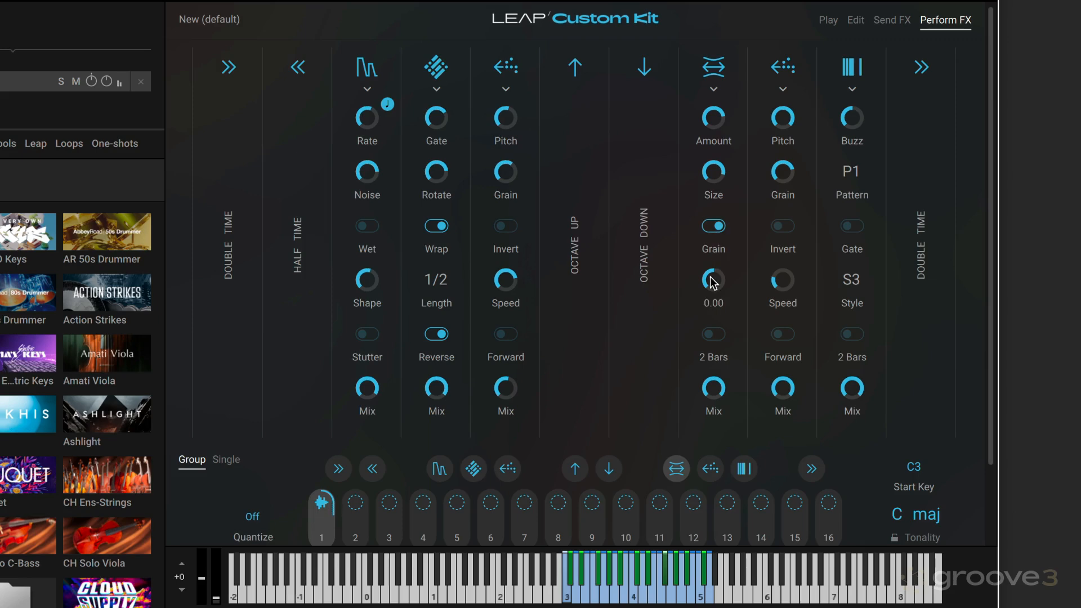
Step: Lower Transpose Stretch's Mix, and sweep its Key below and then well above 0
mouse_move(712, 281)
left_mouse_down()
mouse_move(716, 262)
mouse_move(703, 291)
left_mouse_up()
left_click_drag(711, 278, 704, 292)
left_click_drag(712, 403, 707, 429)
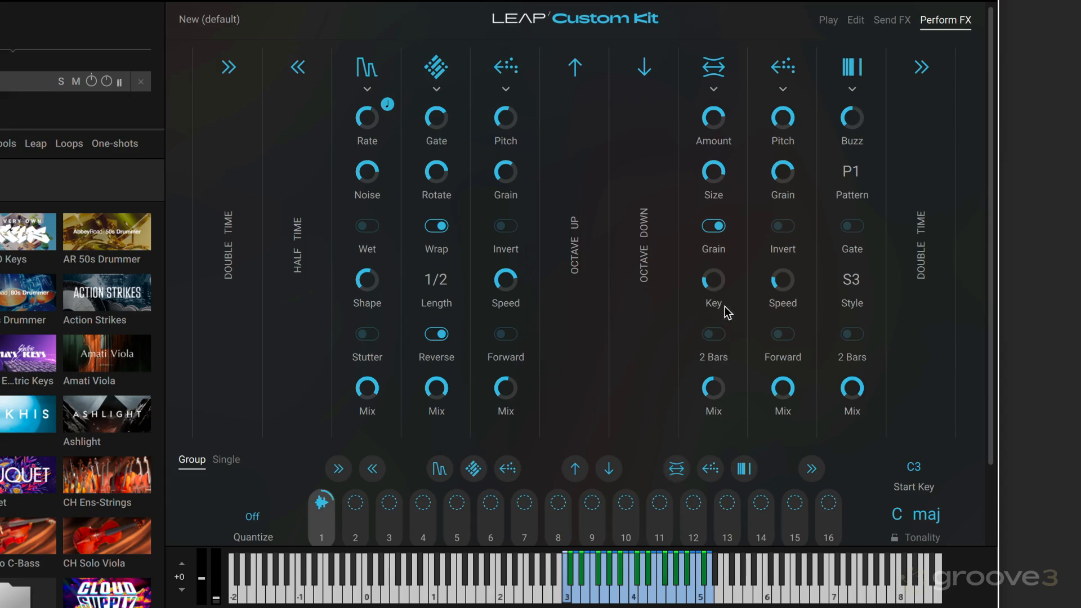
left_click_drag(716, 284, 716, 227)
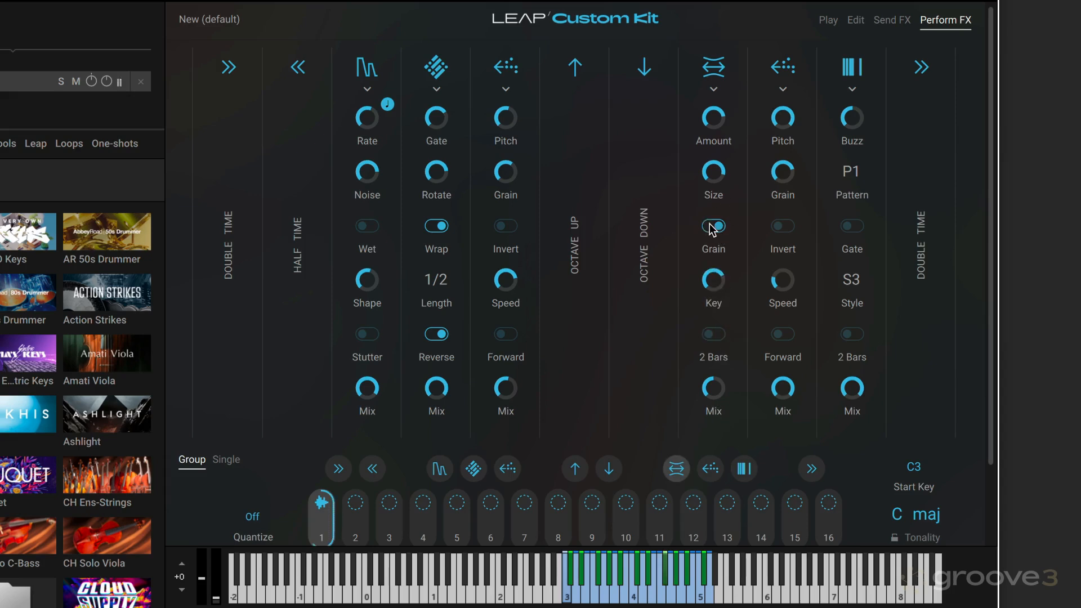
Step: Reduce Transpose Stretch's Size to a medium setting and turn off its Grain
left_click_drag(713, 170, 706, 217)
left_click(717, 226)
left_click_drag(718, 177, 718, 160)
Step: Lower Transpose Stretch's Amount, turn on its 2 Bars option and readjust its Mix
left_click_drag(721, 117, 706, 135)
left_click(713, 334)
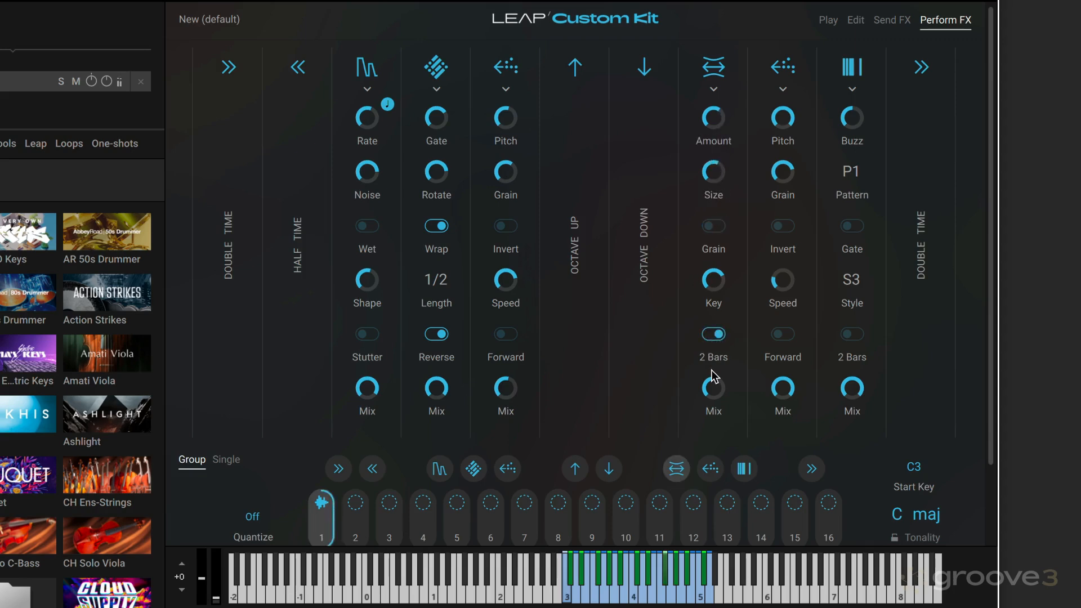
left_click_drag(715, 374, 715, 384)
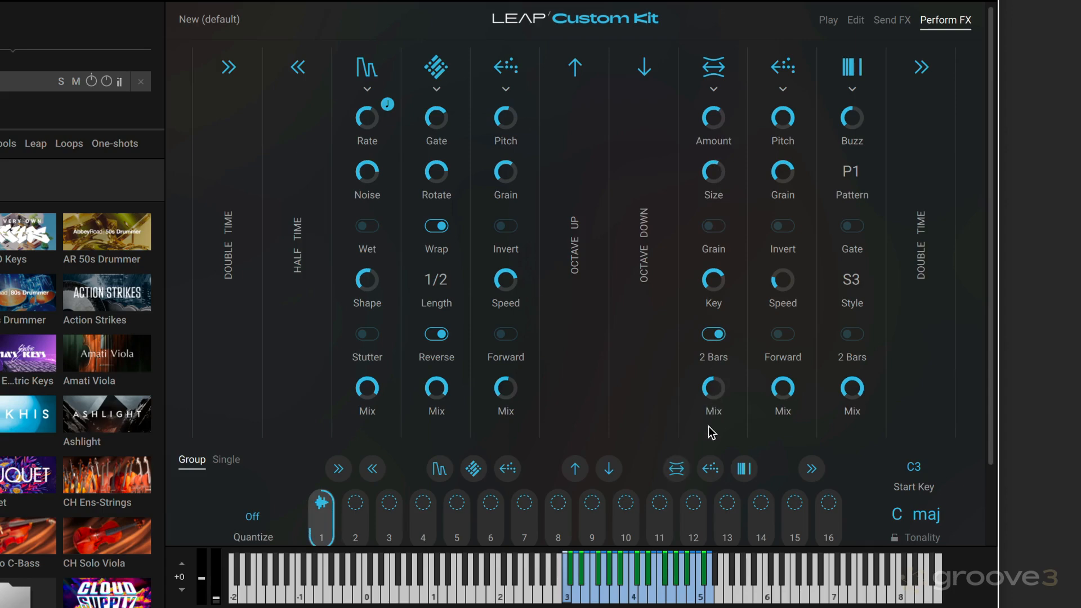